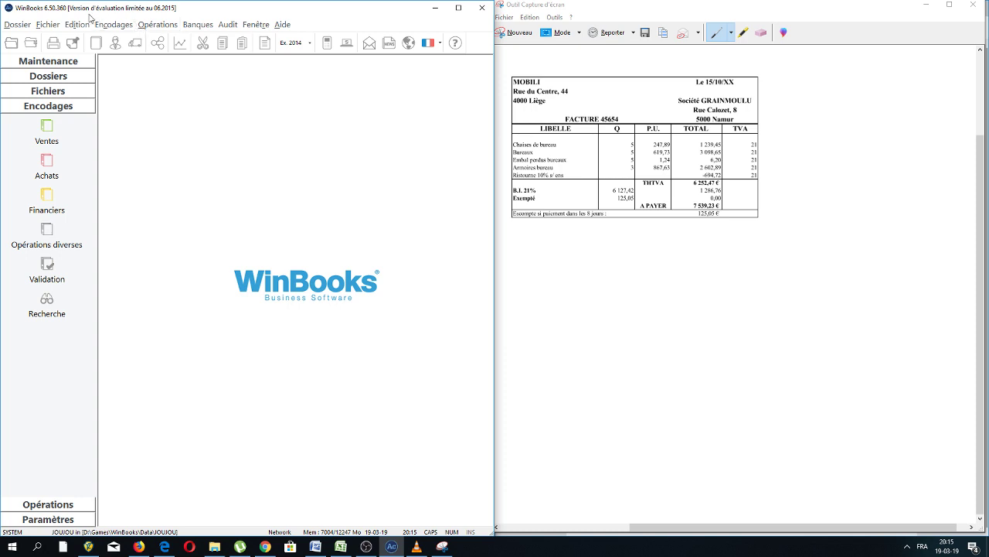
# Step: Open the purchase journal entry form and set the period to October 2014 (Oct 2014)
pyautogui.click(146, 28)
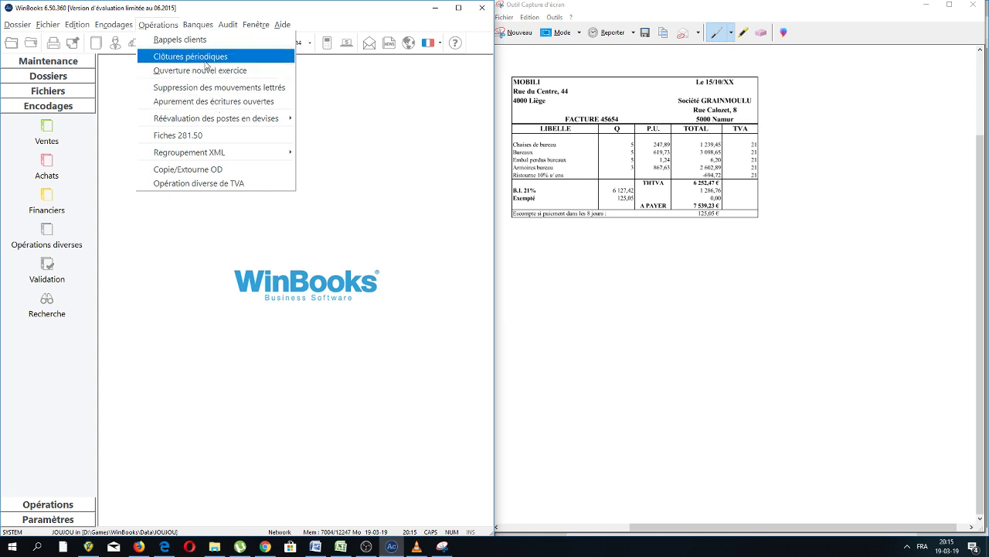
pyautogui.moveTo(114, 28)
pyautogui.click(115, 54)
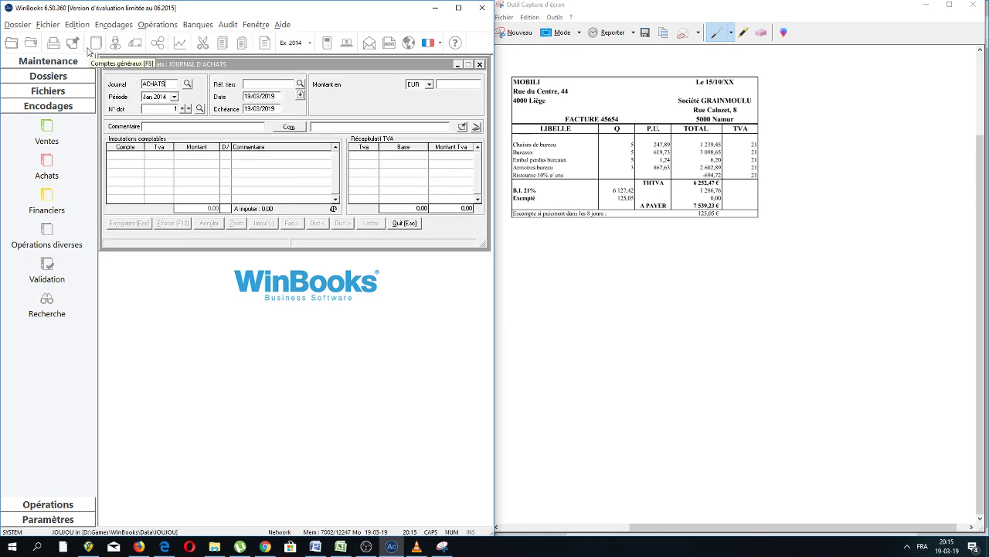
pyautogui.click(174, 96)
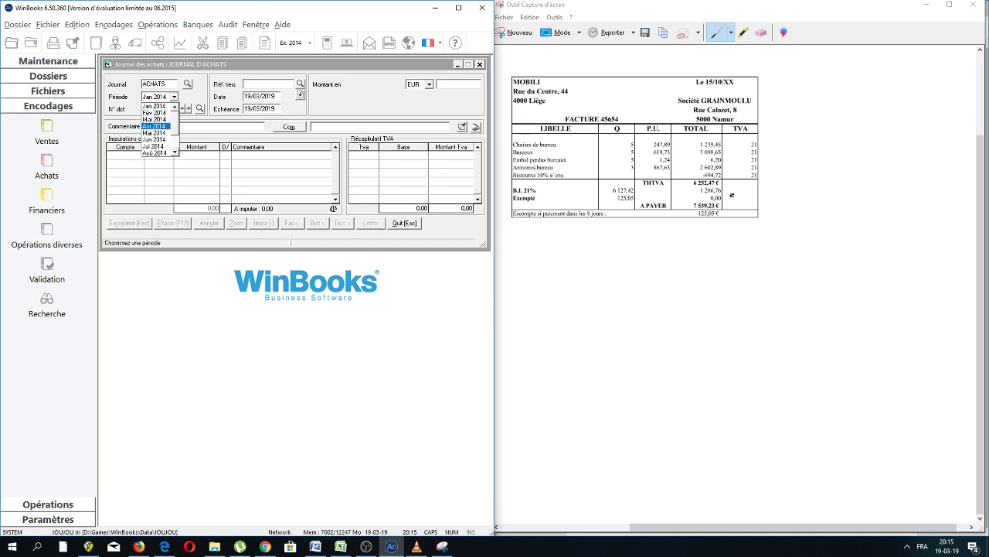
pyautogui.scroll(-2, 159, 147)
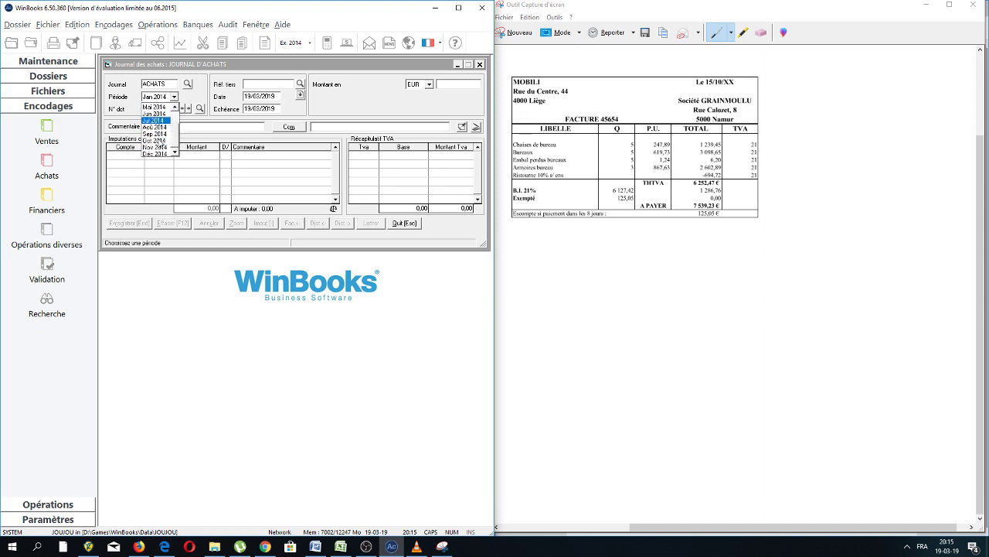
pyautogui.click(155, 139)
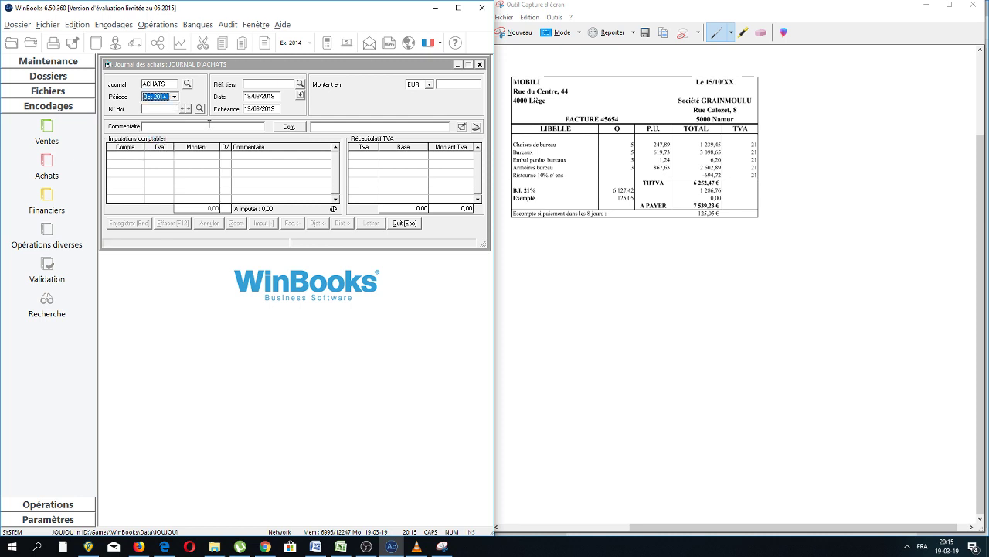
# Step: Set the purchase entry's document number to 1
pyautogui.click(256, 94)
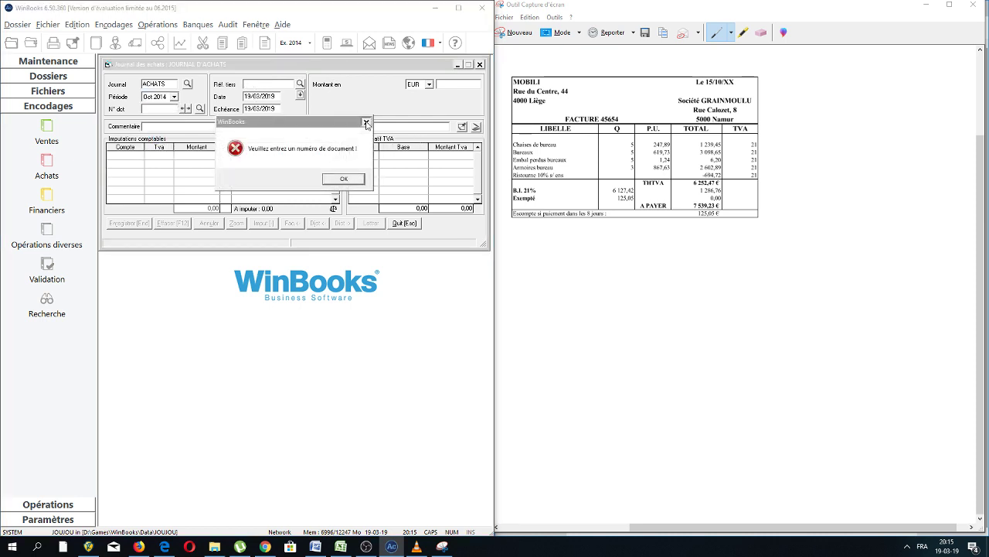
pyautogui.click(365, 121)
pyautogui.click(268, 83)
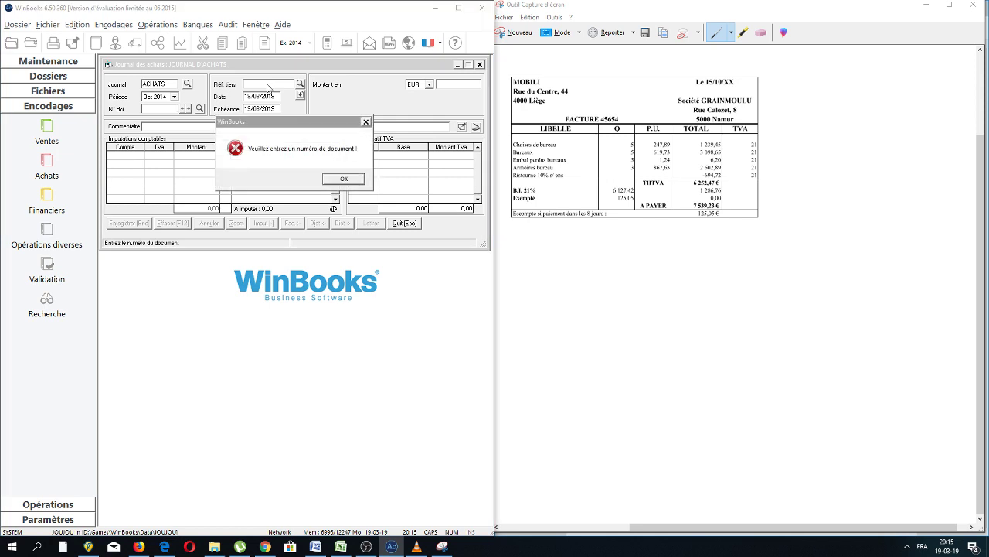
pyautogui.click(366, 122)
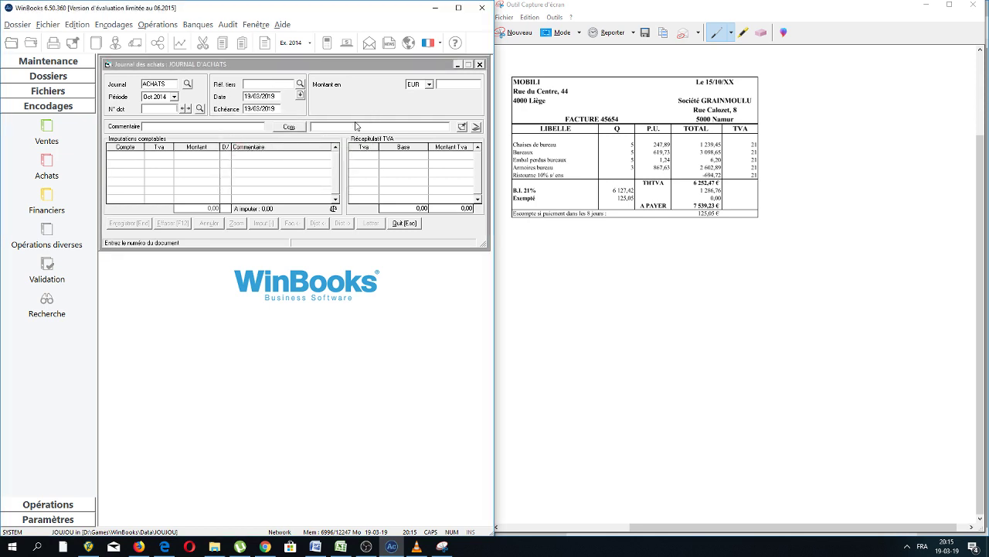
pyautogui.write('1')
pyautogui.press('Return')
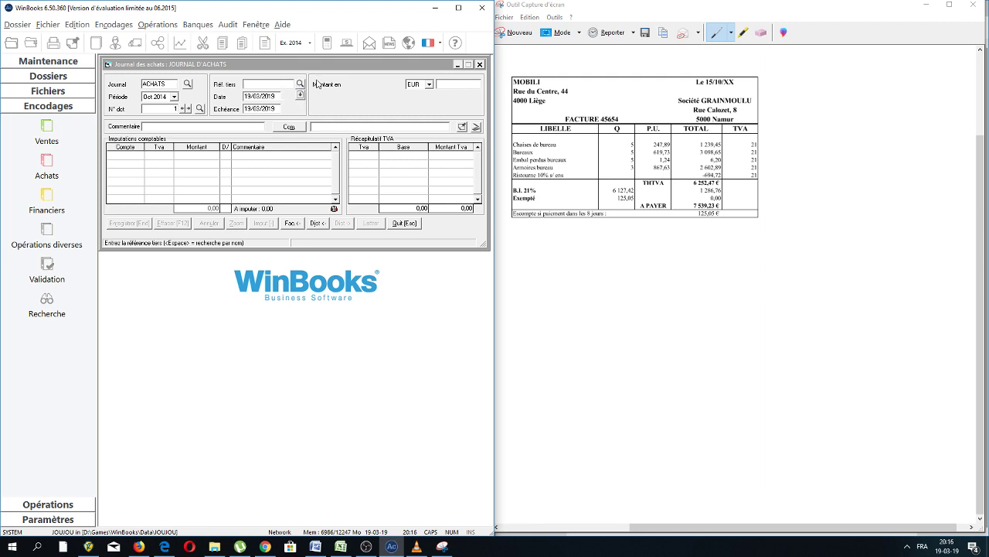
pyautogui.click(300, 83)
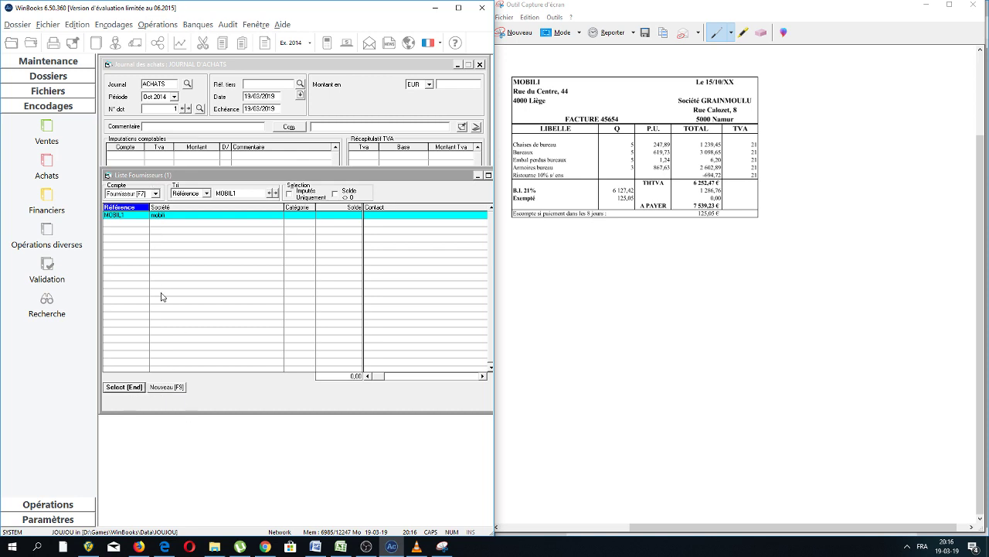
pyautogui.click(172, 387)
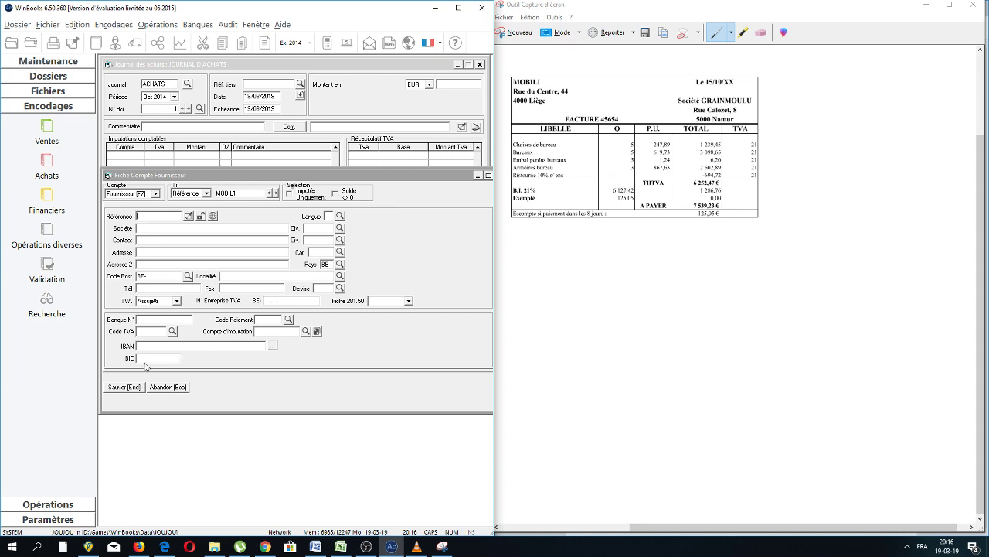
pyautogui.click(126, 387)
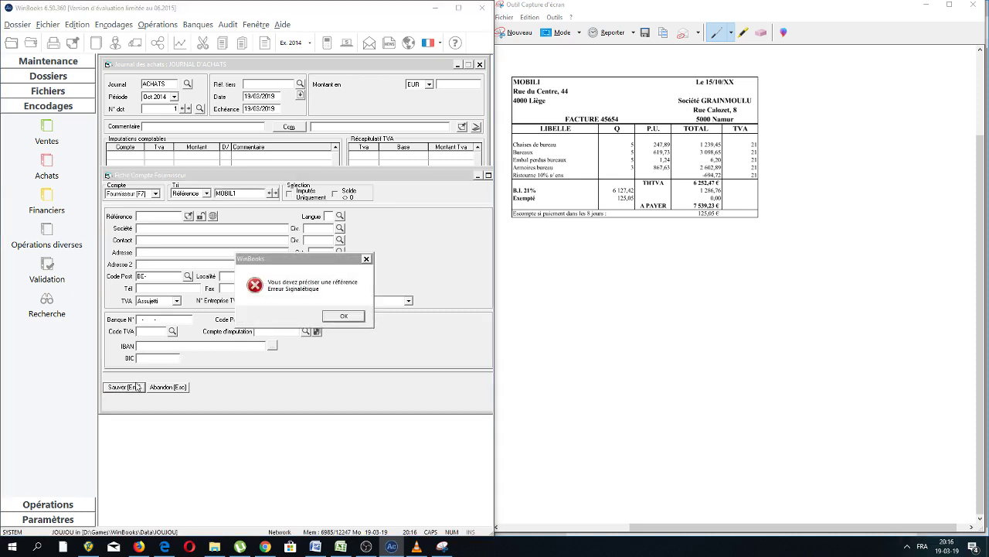
pyautogui.click(365, 259)
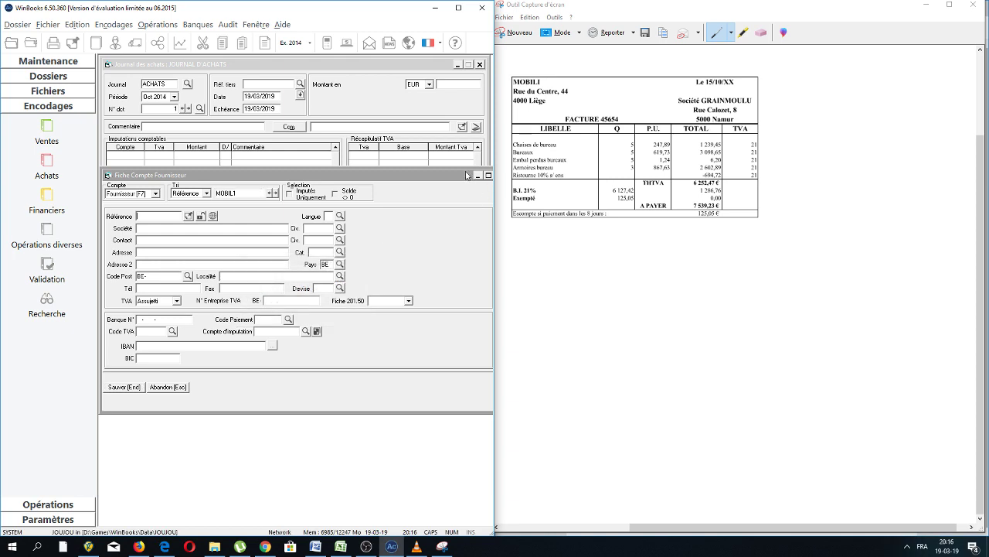
pyautogui.click(175, 390)
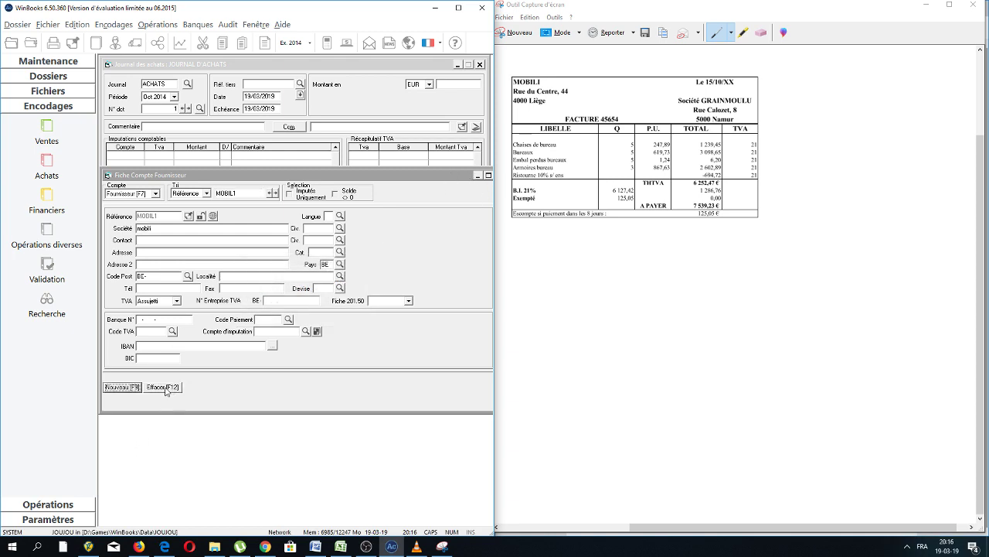
pyautogui.click(174, 389)
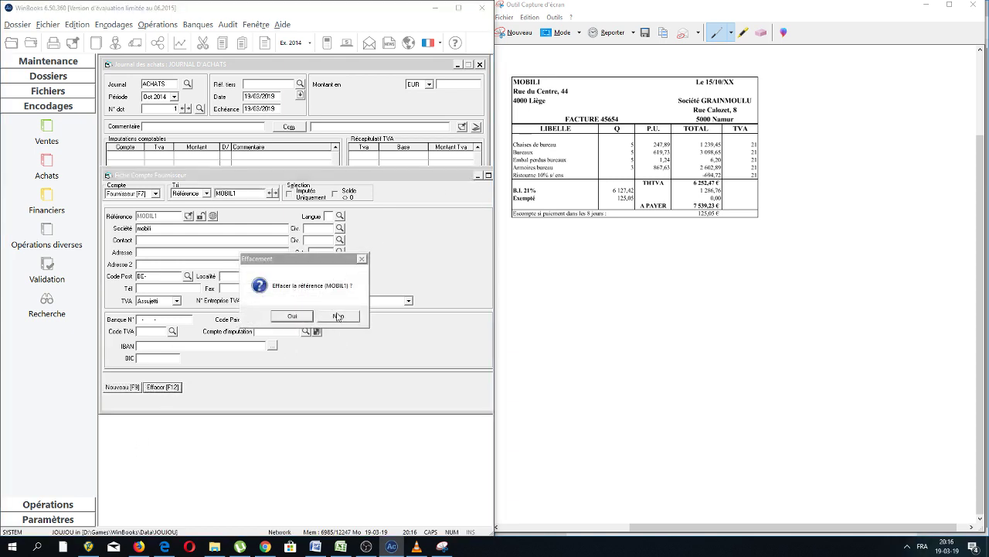
pyautogui.click(338, 317)
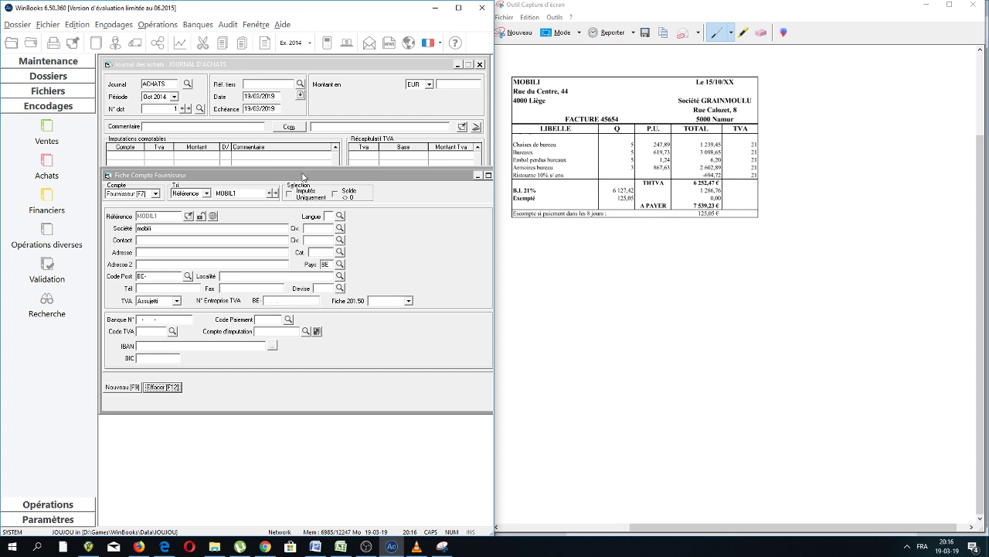
pyautogui.moveTo(303, 175); pyautogui.dragTo(259, 176)
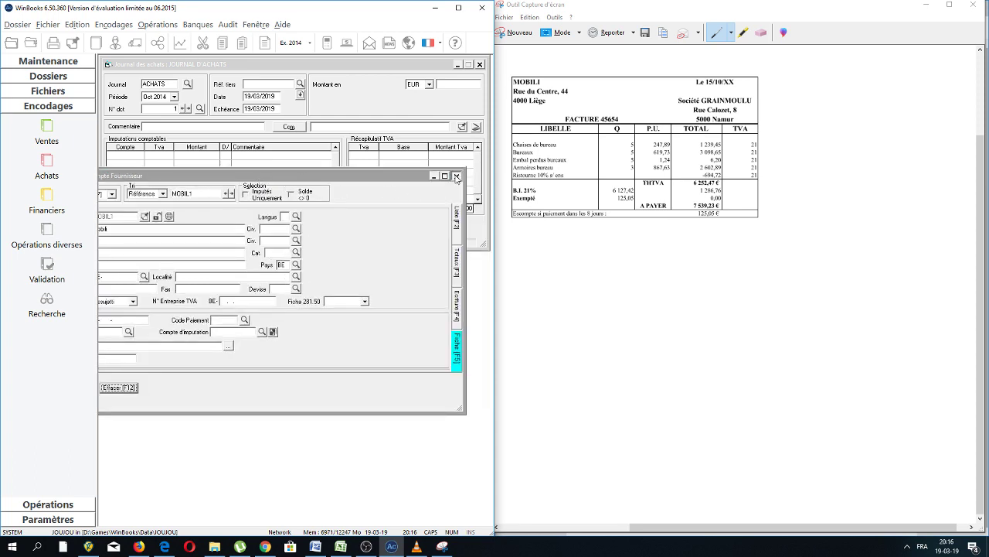
pyautogui.click(456, 176)
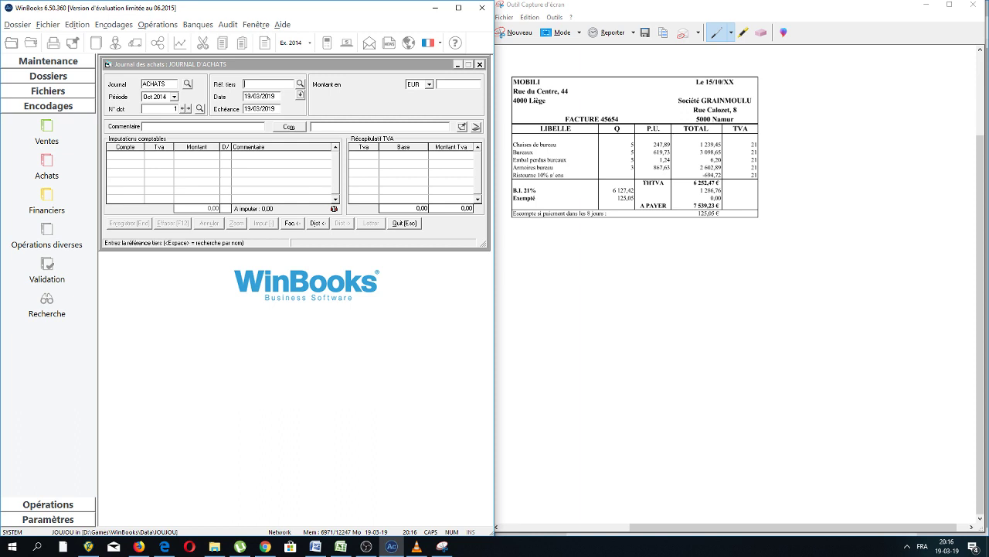
# Step: Fill in the invoice header with supplier reference MOBILI, document date 15/10/2014 and total amount 7.539,23 EUR
pyautogui.write('mobili')
pyautogui.press('Return')
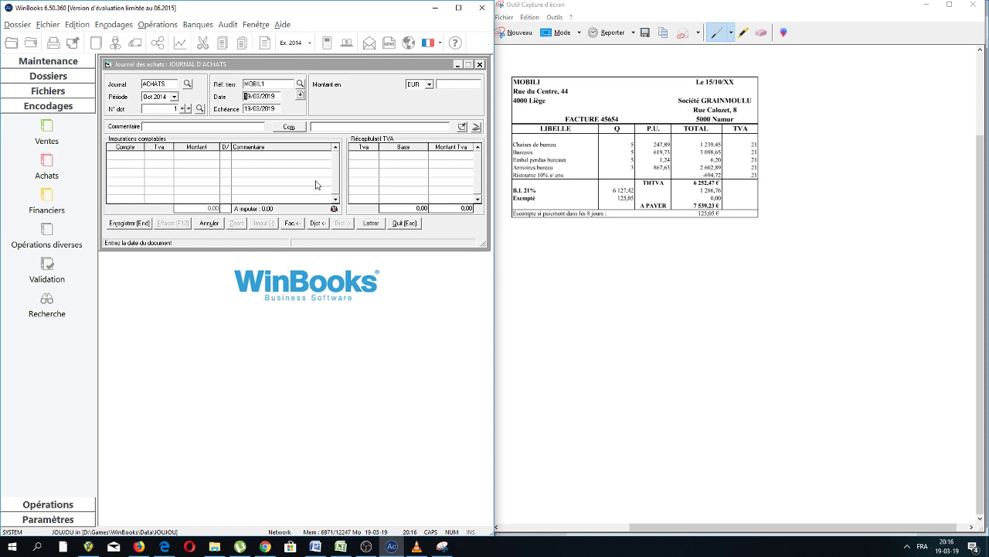
pyautogui.write('15/10/2014')
pyautogui.press('Return')
pyautogui.press('Return')
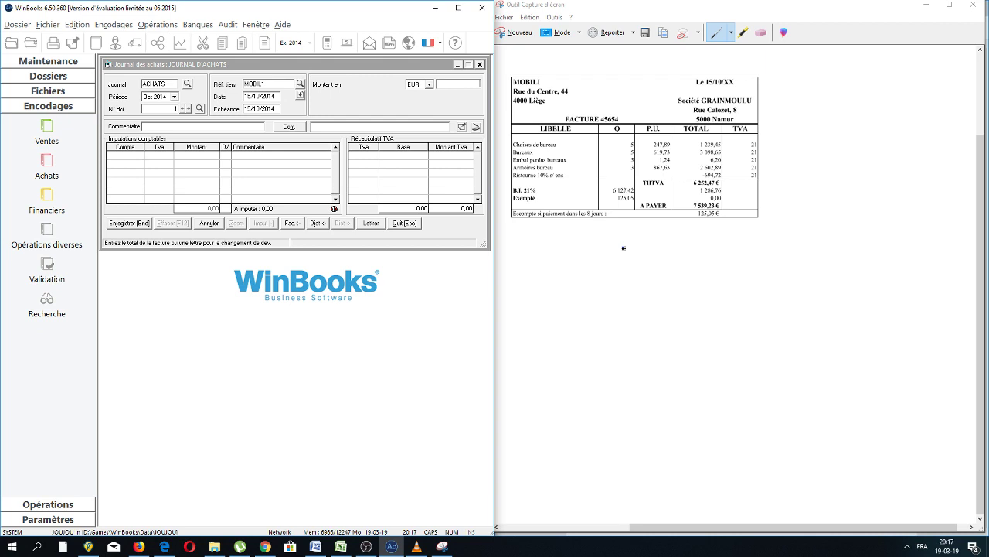
pyautogui.write('7.539,23')
pyautogui.press('Return')
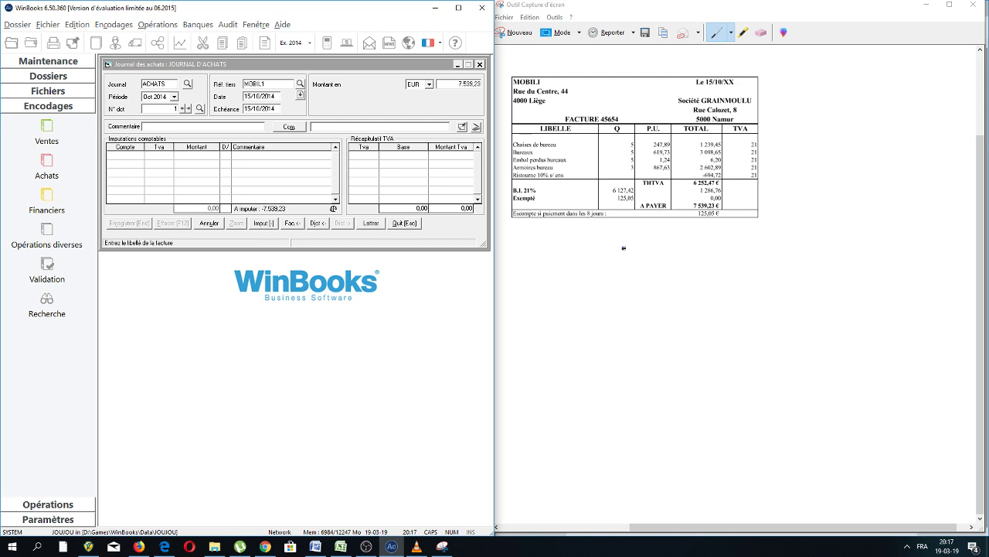
pyautogui.click(124, 154)
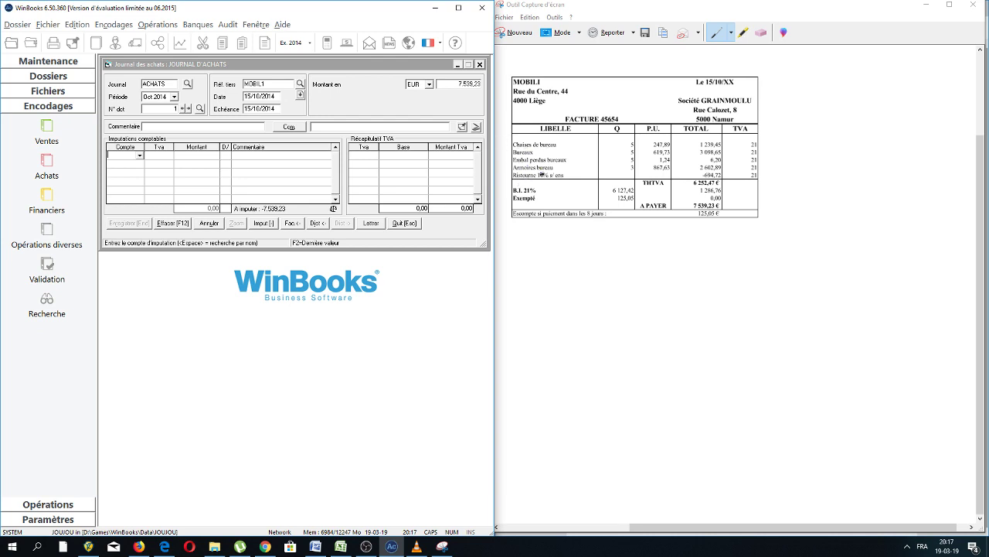
pyautogui.click(141, 156)
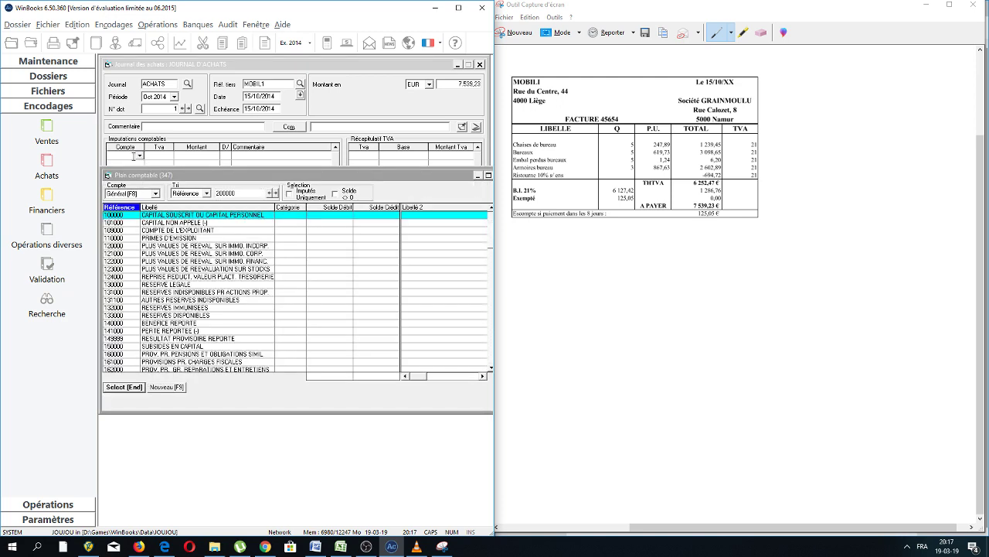
pyautogui.write('4')
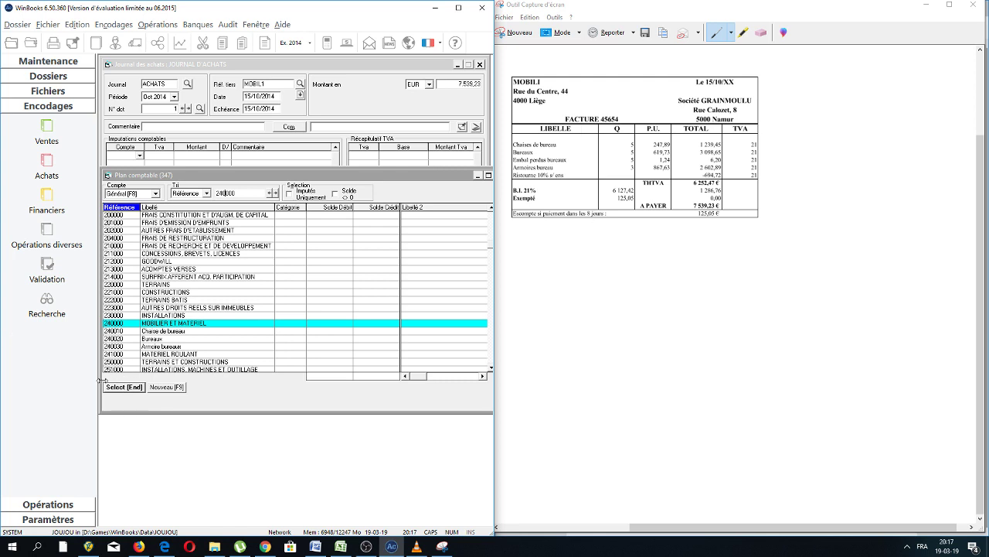
pyautogui.click(166, 390)
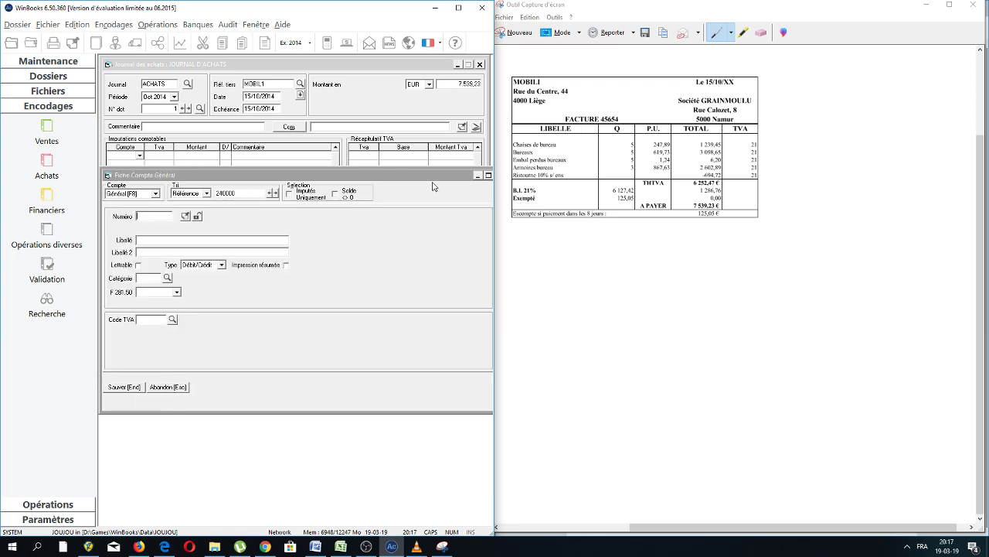
pyautogui.moveTo(432, 176); pyautogui.dragTo(393, 166)
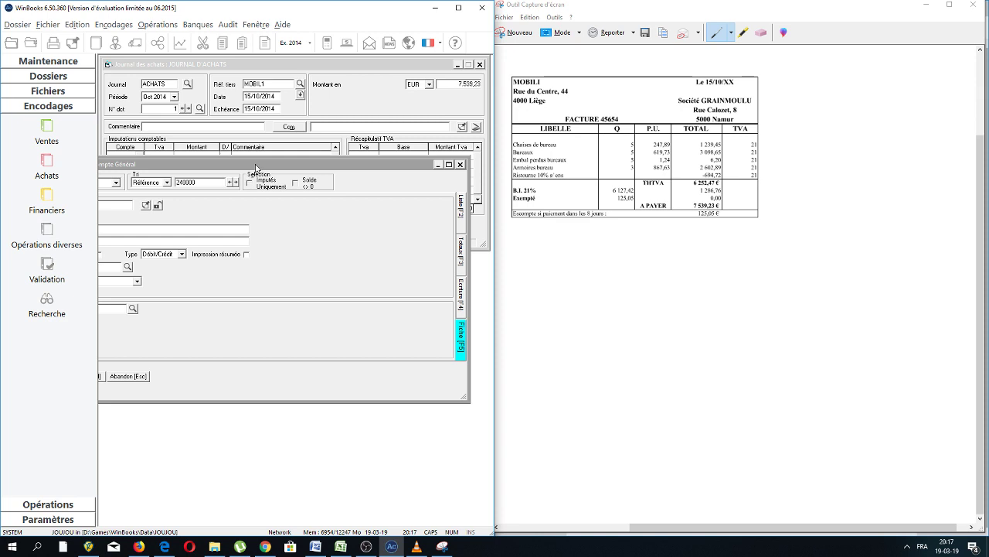
pyautogui.moveTo(256, 165); pyautogui.dragTo(358, 167)
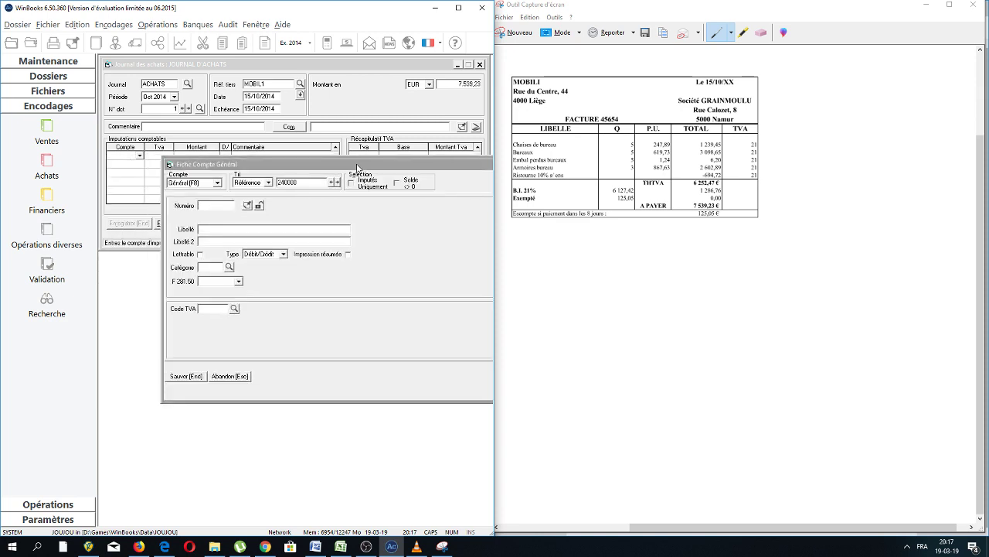
pyautogui.click(237, 380)
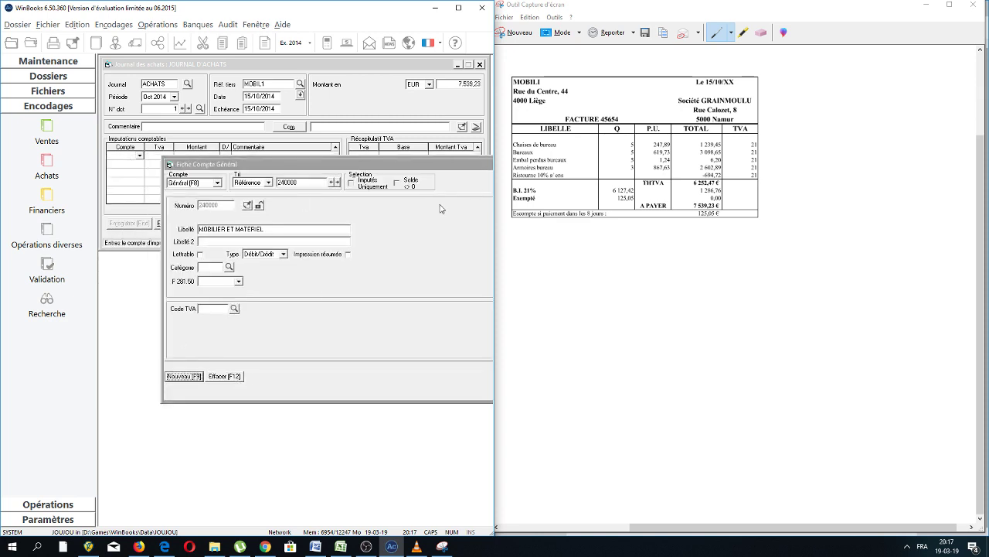
pyautogui.moveTo(424, 165); pyautogui.dragTo(312, 166)
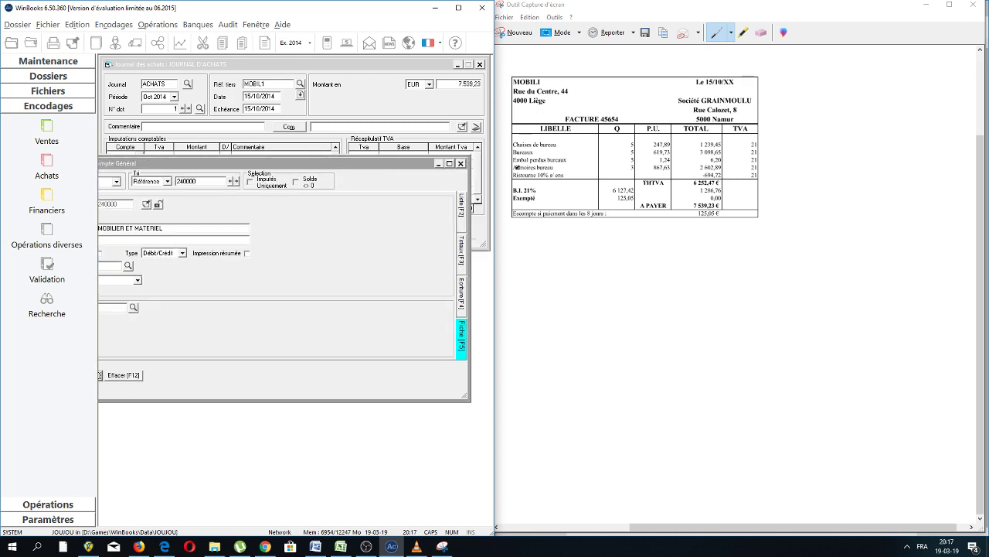
pyautogui.click(460, 163)
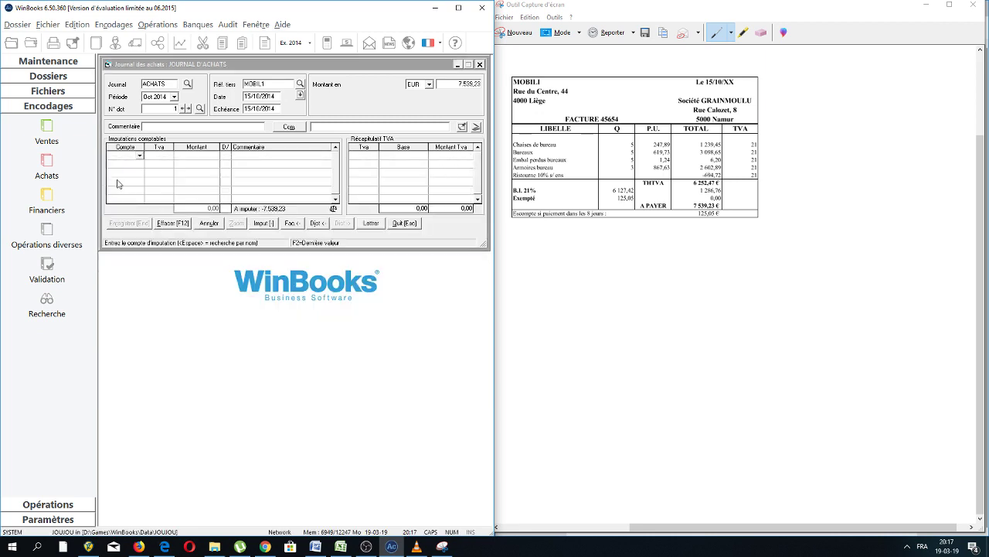
# Step: Assign general account 240010 (Chaise de bureau) from the chart of accounts to the first posting line
pyautogui.click(139, 156)
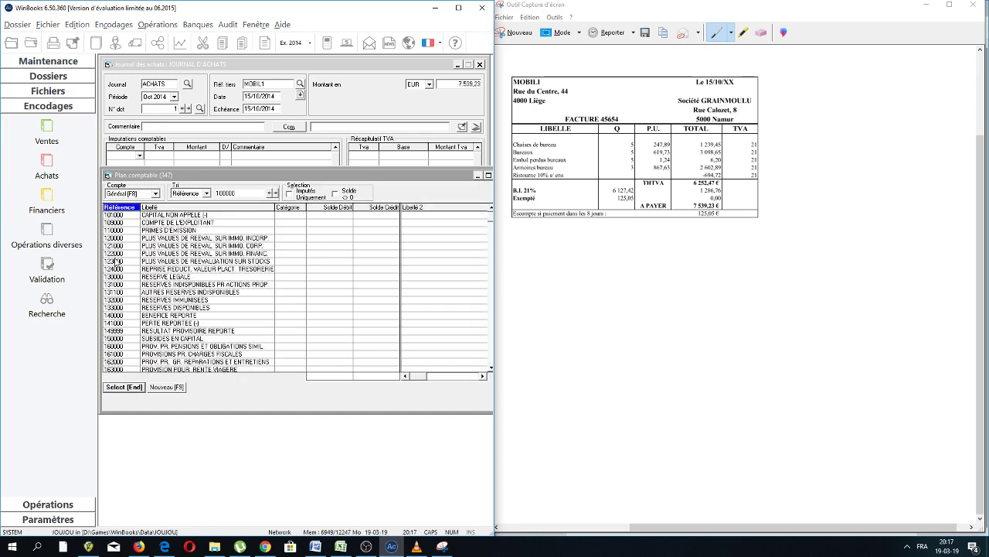
pyautogui.write('24')
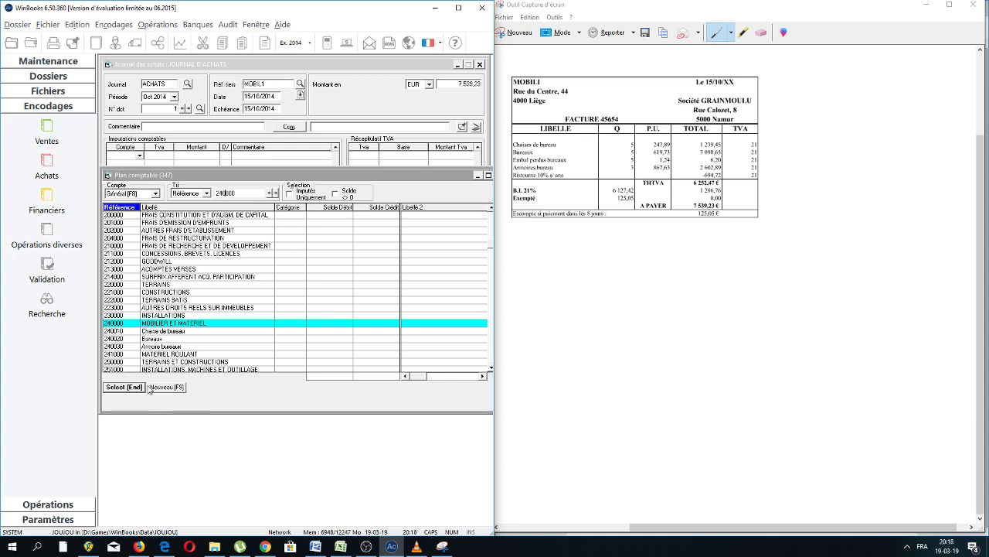
pyautogui.click(145, 331)
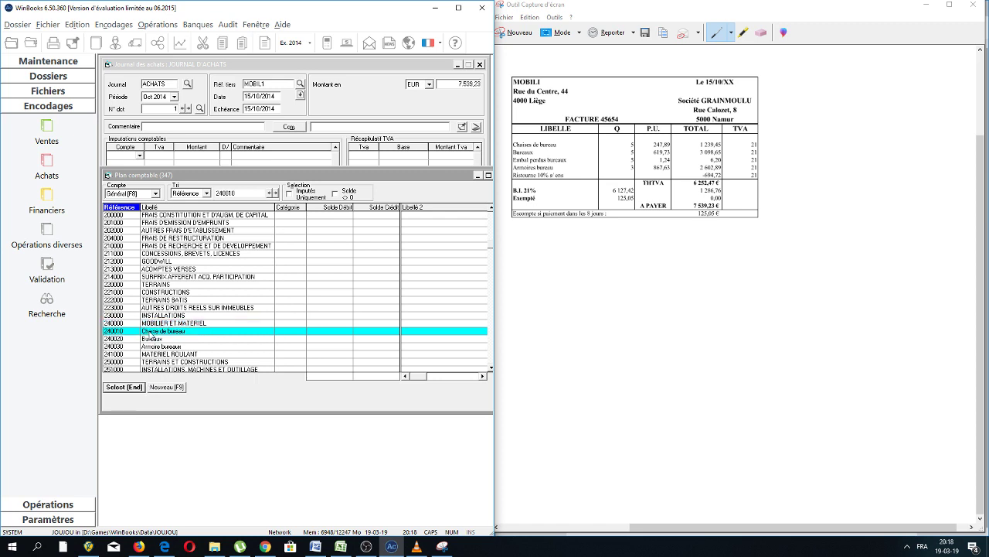
pyautogui.click(136, 391)
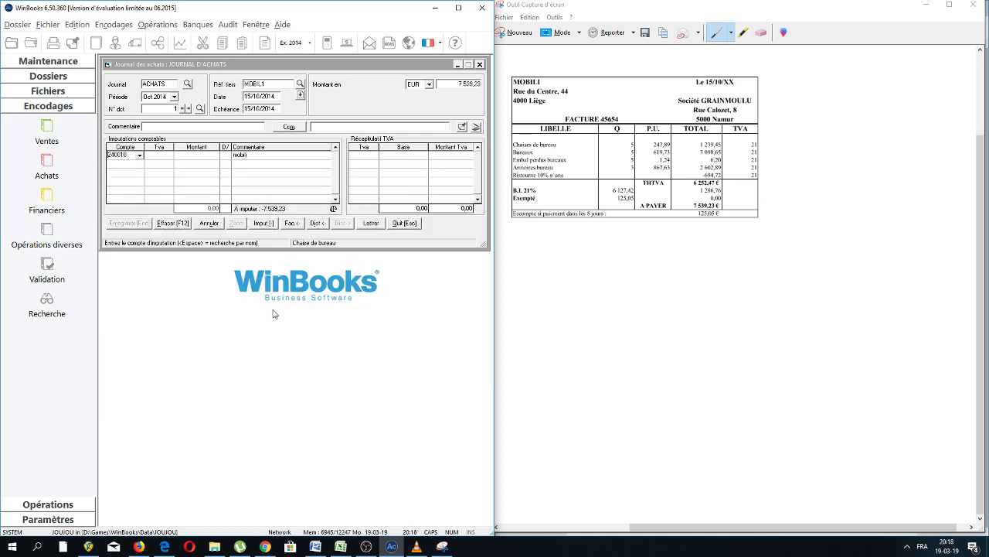
pyautogui.press('Return')
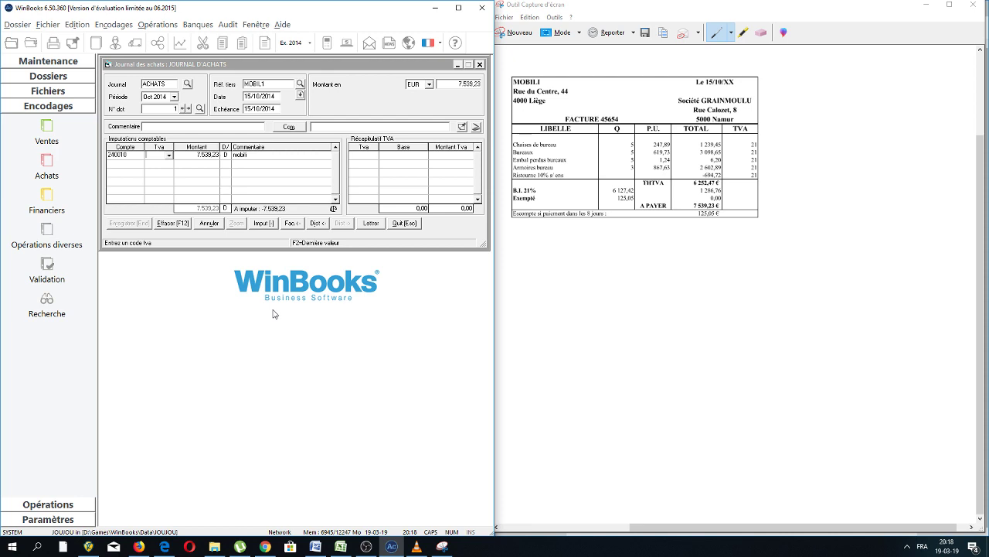
# Step: Switch to the Excel workbook, examine the PHTVA amounts in A6:A8, and place its window beside WinBooks
pyautogui.press('Return')
pyautogui.click(340, 545)
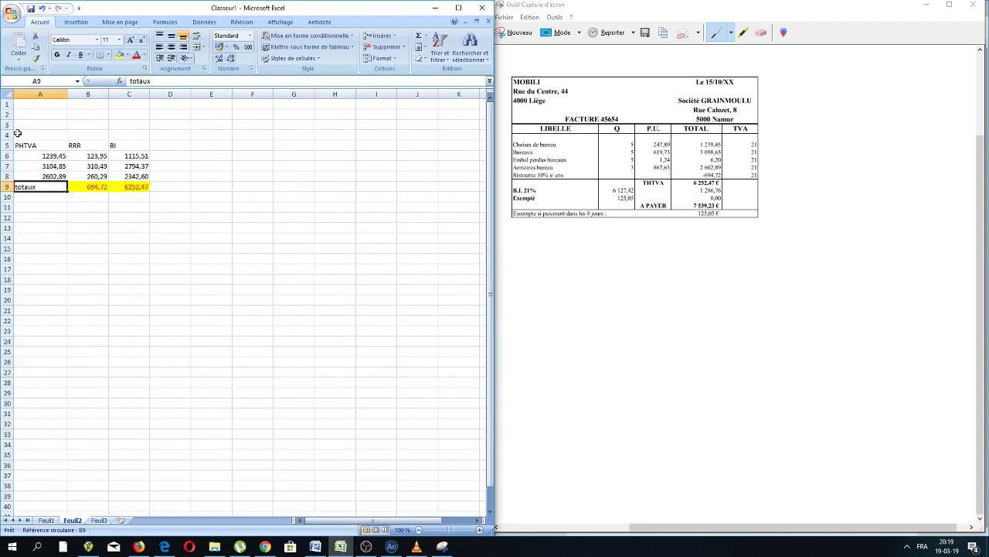
pyautogui.click(61, 157)
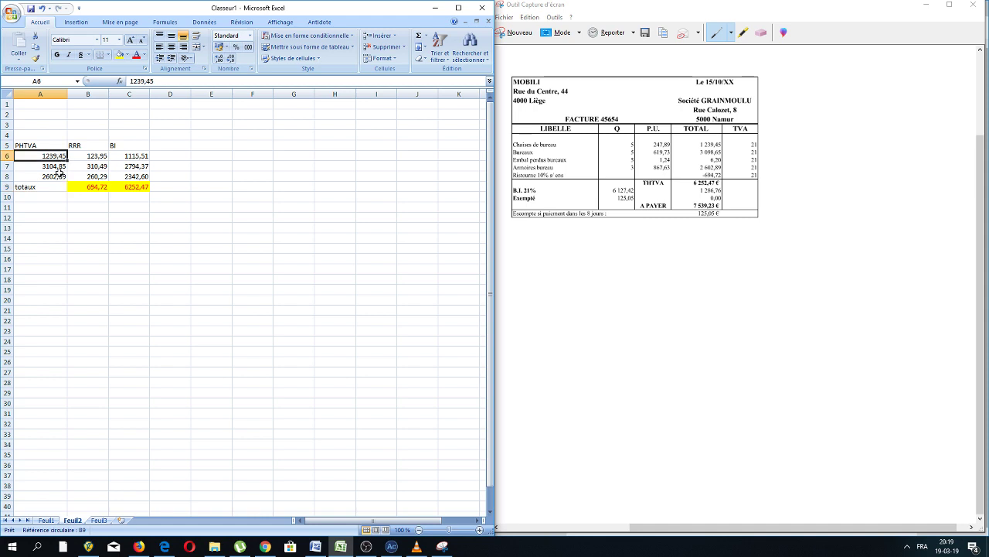
pyautogui.click(57, 168)
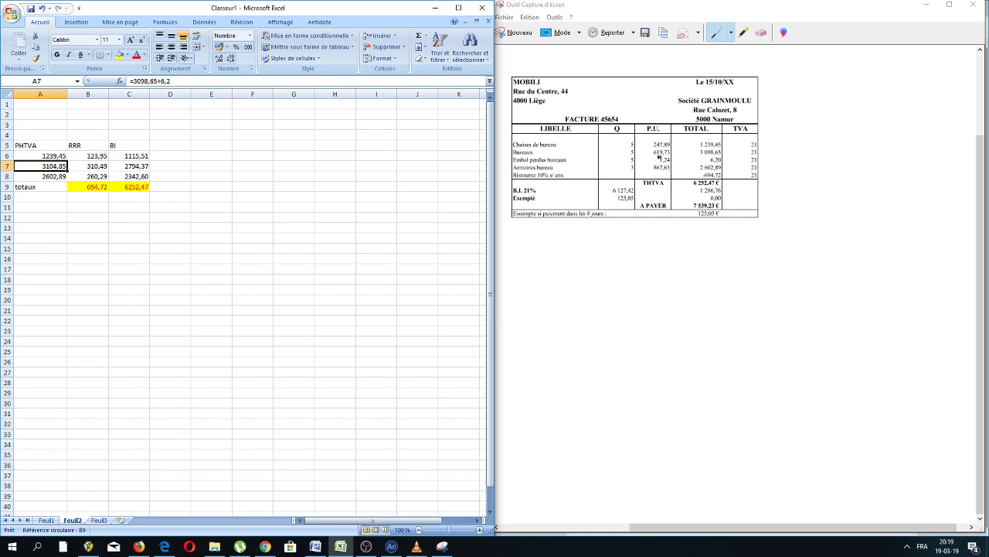
pyautogui.click(64, 177)
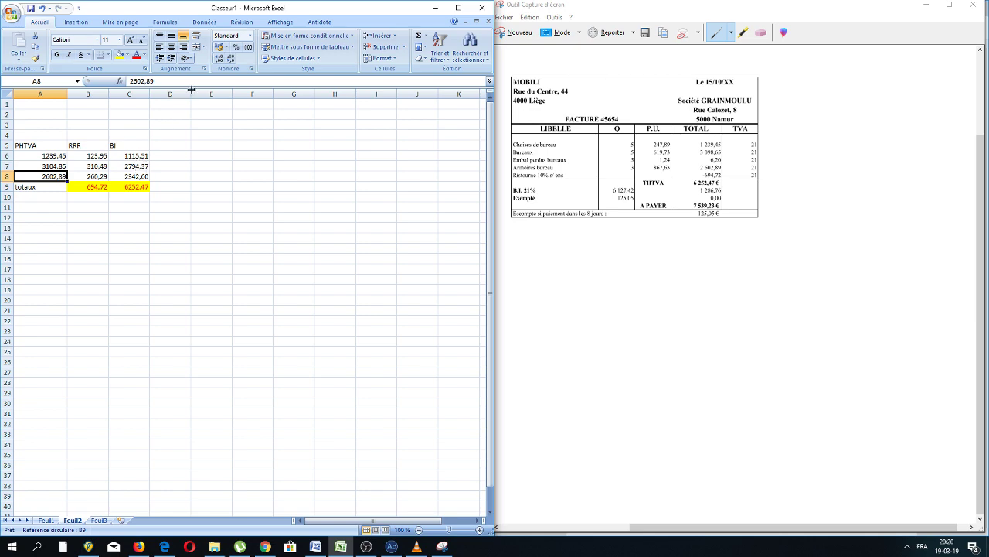
pyautogui.moveTo(170, 8); pyautogui.dragTo(684, 4)
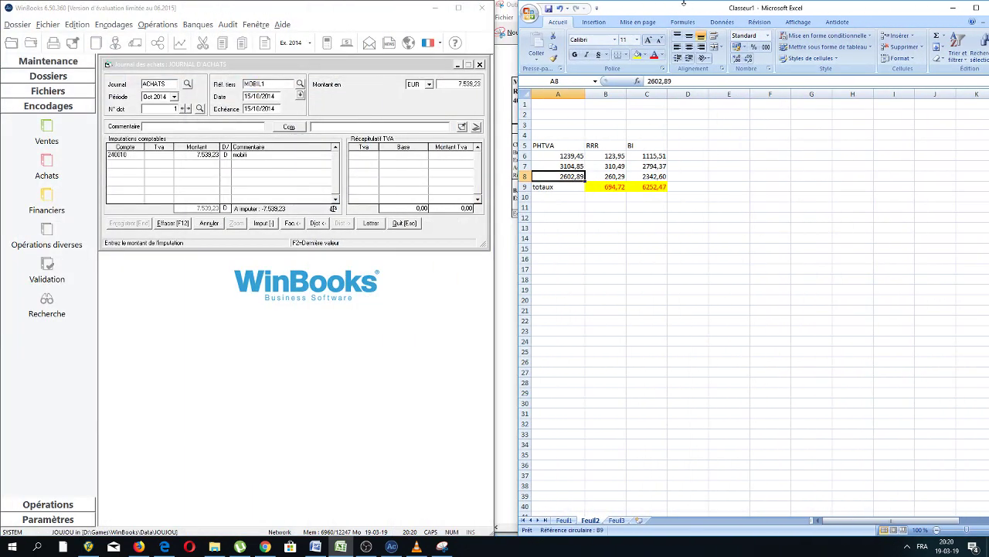
# Step: Back in WinBooks, set the amount of the first posting line (account 240010) to 1.115,51 and validate the line
pyautogui.click(189, 154)
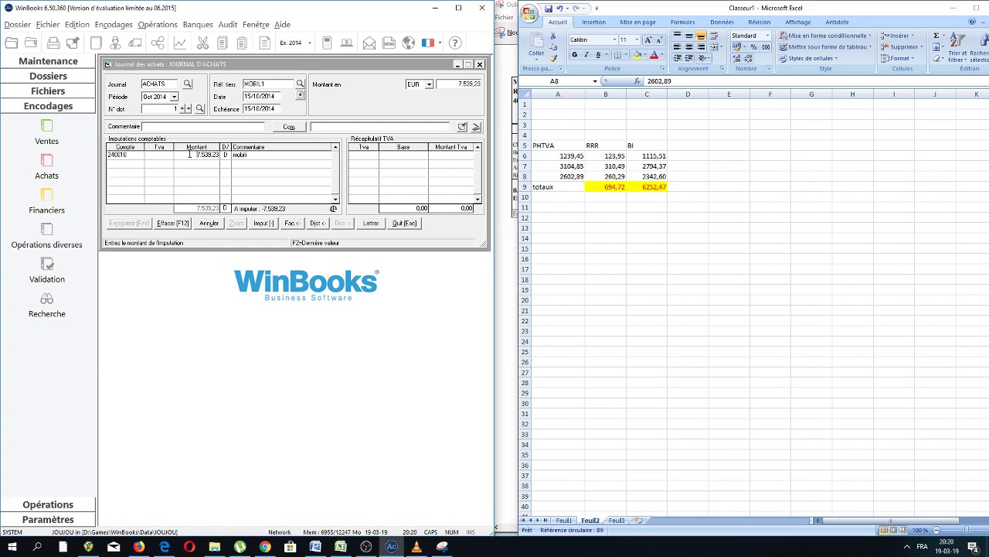
pyautogui.moveTo(198, 154); pyautogui.dragTo(238, 153)
pyautogui.write('115,51')
pyautogui.press('Return')
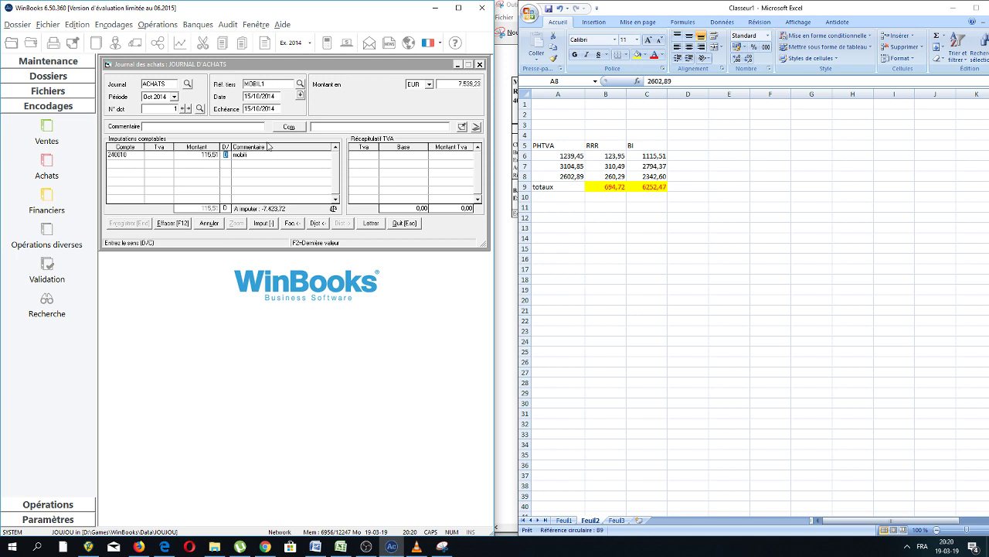
pyautogui.hotkey('shift', 'Tab')
pyautogui.write('1.1')
pyautogui.write('15,51')
pyautogui.press('Return')
pyautogui.press('Return')
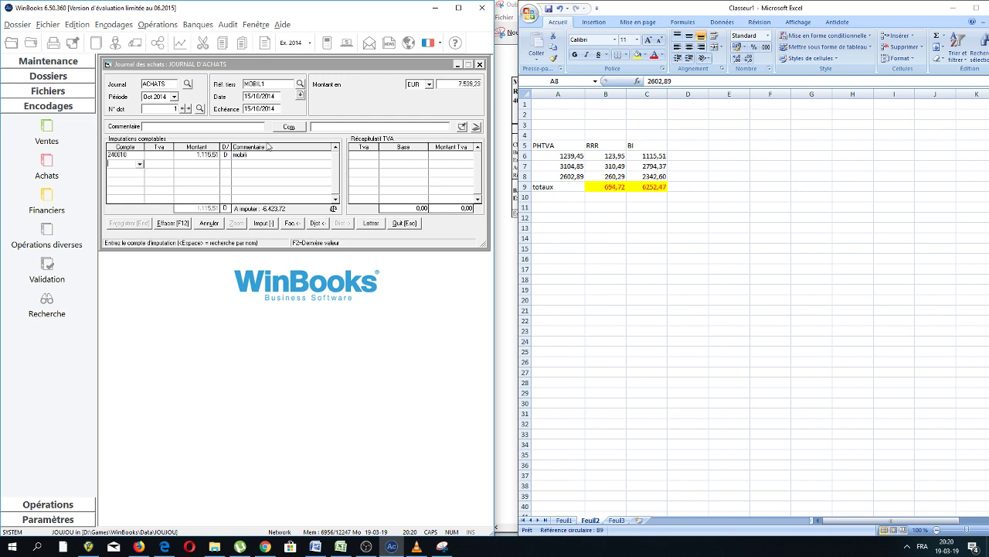
# Step: Add a second posting line on account 240020 with a debit amount of 2.794,37
pyautogui.write('240020')
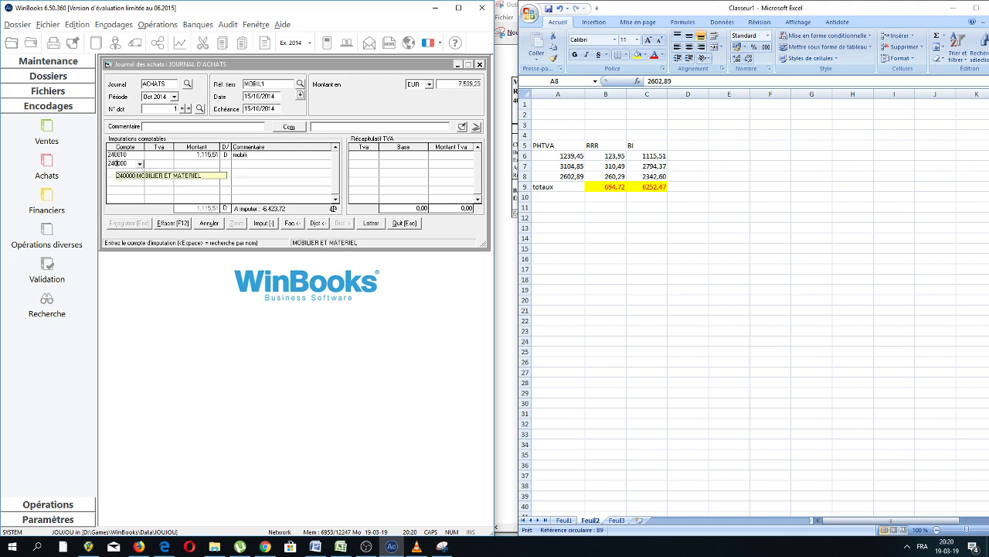
pyautogui.press('Return')
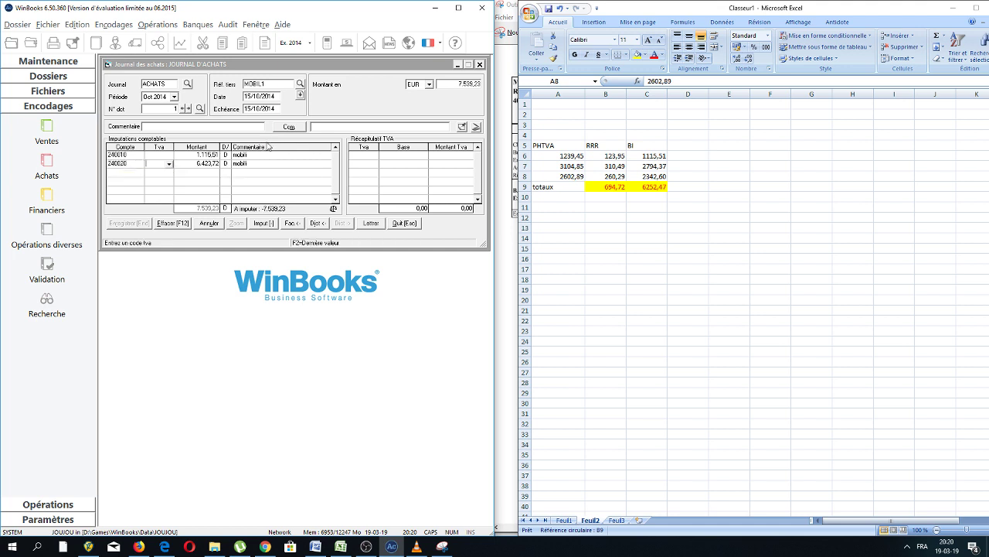
pyautogui.press('Return')
pyautogui.write('2.794,37')
pyautogui.press('Return')
pyautogui.press('Return')
pyautogui.press('Return')
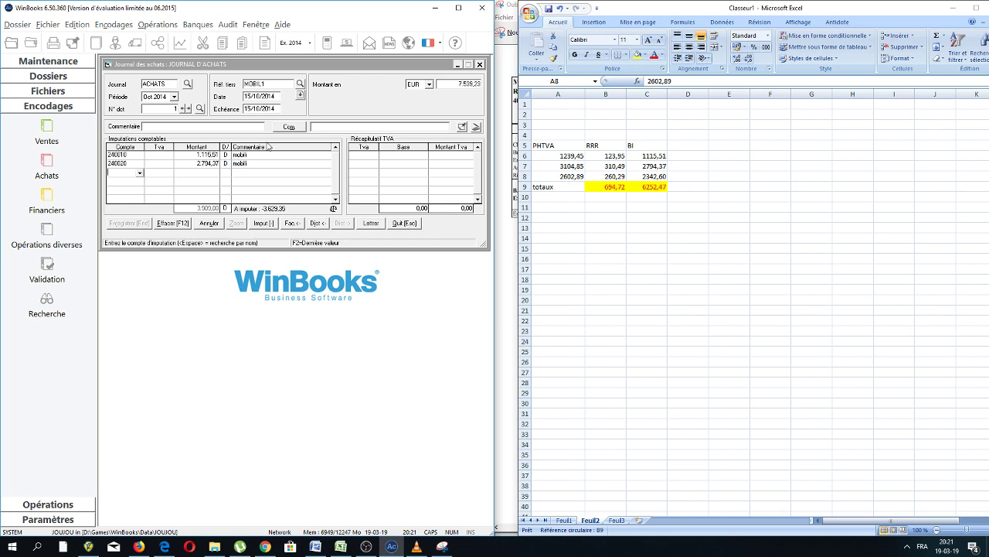
# Step: Add a third posting line on account 240030 (Armoire bureaux) with amount 2.342,60, and minimize the Excel workbook
pyautogui.write('2400')
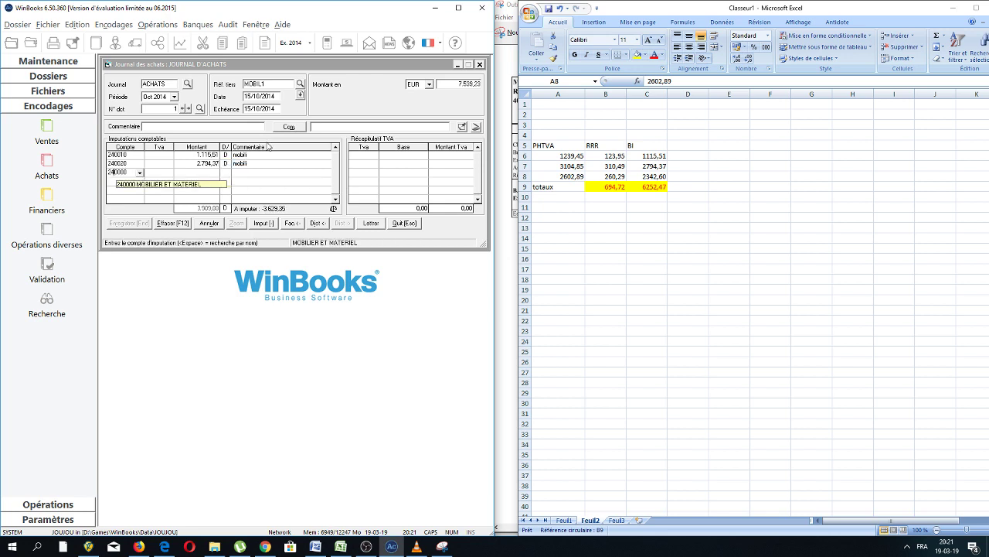
pyautogui.write('3')
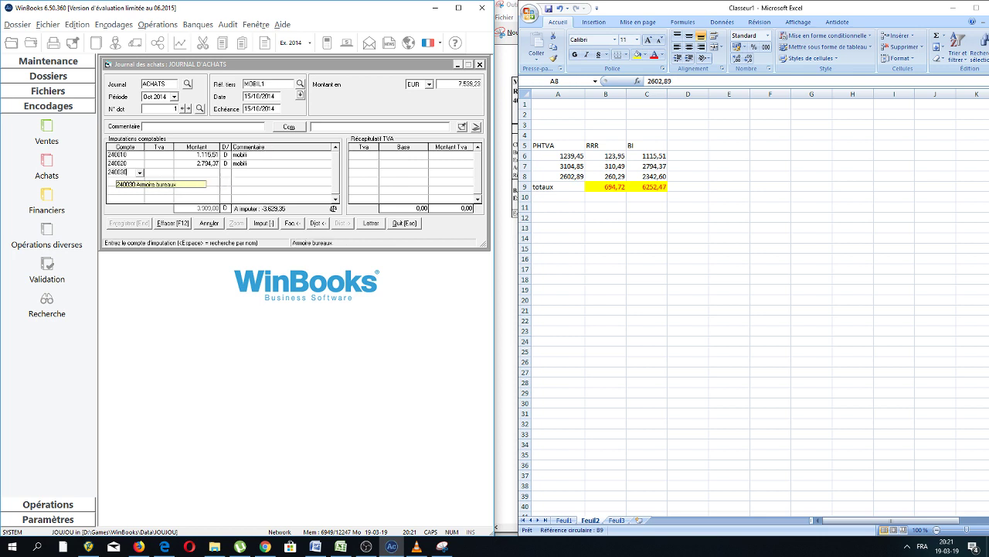
pyautogui.press('Return')
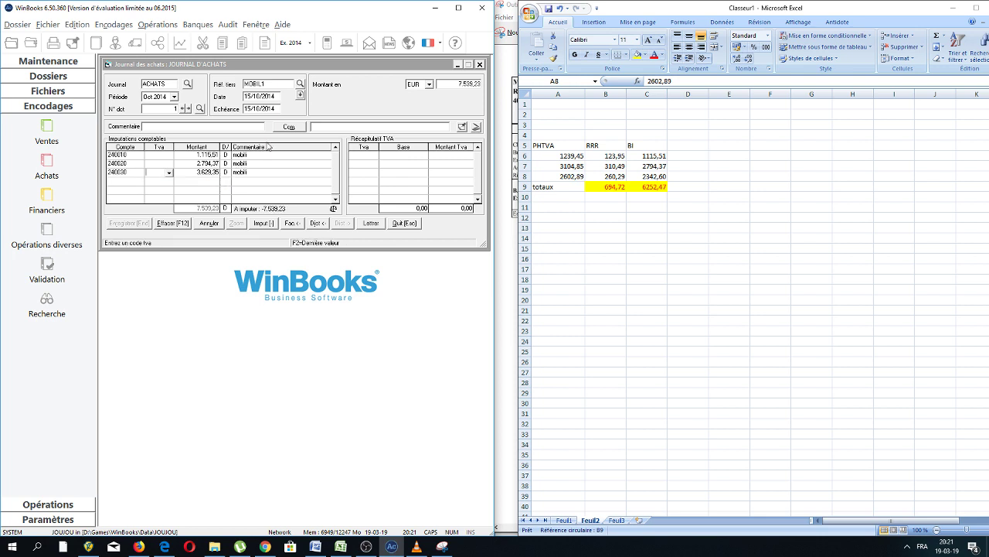
pyautogui.press('Return')
pyautogui.write('2342,60')
pyautogui.press('Return')
pyautogui.click(955, 10)
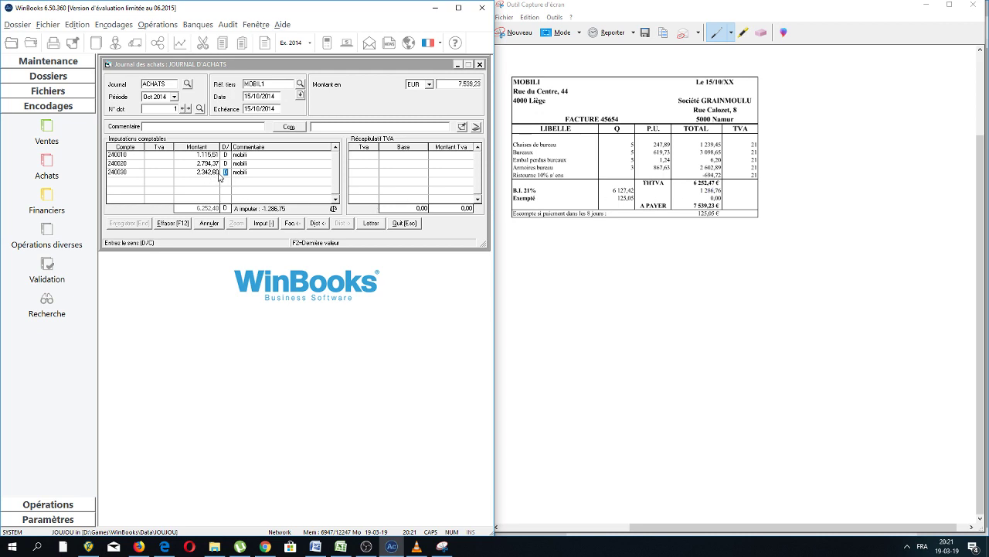
# Step: Correct the amount of the third posting line (account 240030) to 2.342,59
pyautogui.click(219, 171)
pyautogui.click(219, 171)
pyautogui.press('BackSpace')
pyautogui.press('BackSpace')
pyautogui.press('BackSpace')
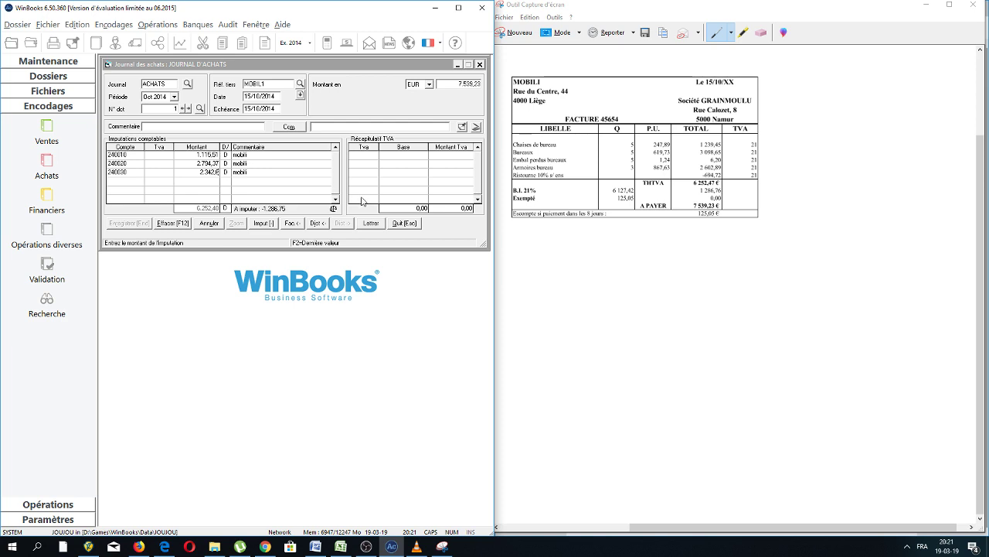
pyautogui.write(',')
pyautogui.write('55')
pyautogui.press('BackSpace')
pyautogui.write('5')
pyautogui.press('Return')
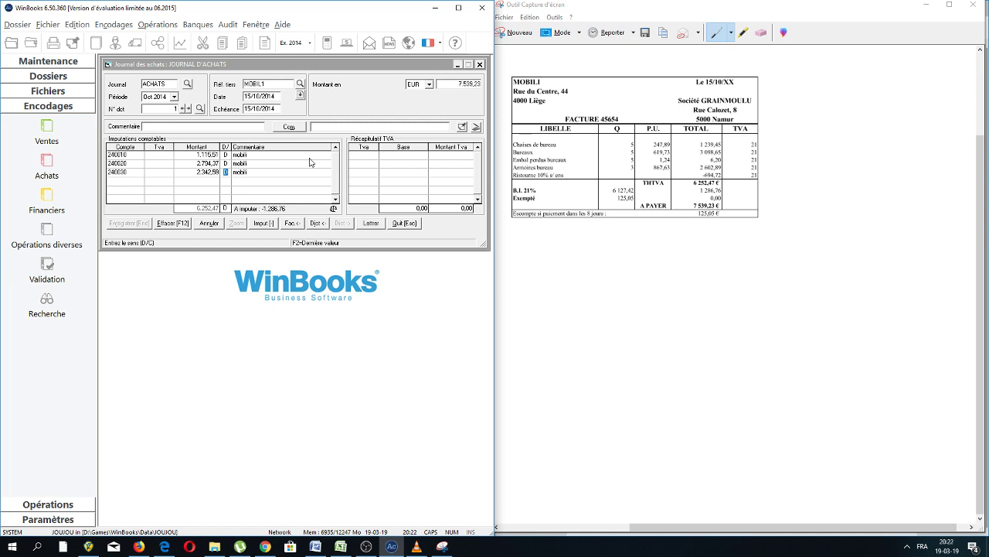
# Step: Assign the deductible investment 21% code (I21) from the VAT code list to the first VAT summary line
pyautogui.click(356, 156)
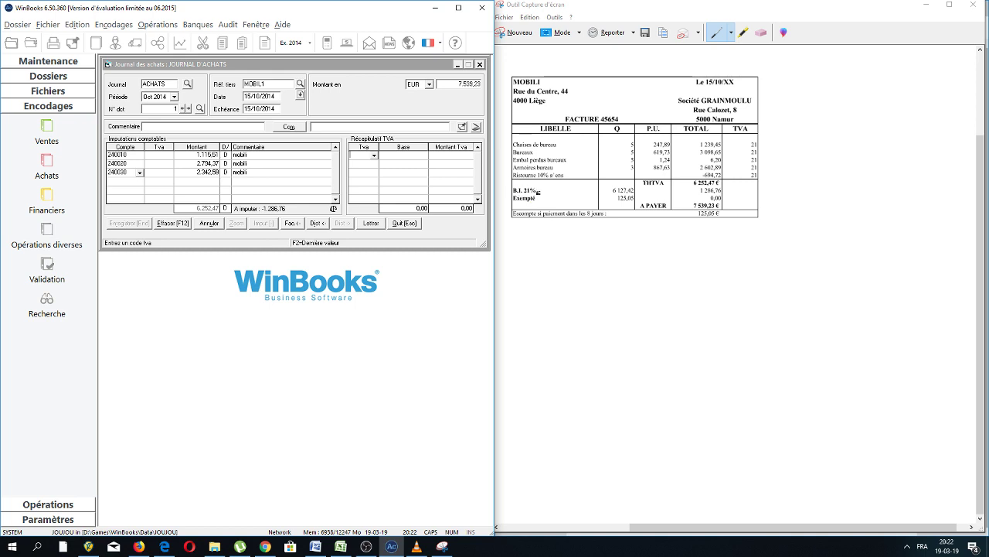
pyautogui.click(374, 155)
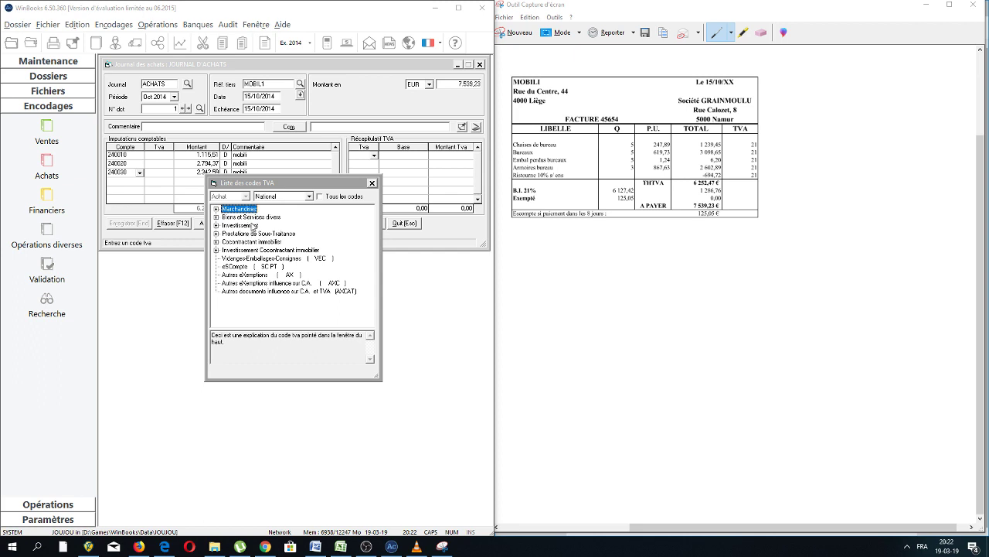
pyautogui.doubleClick(252, 225)
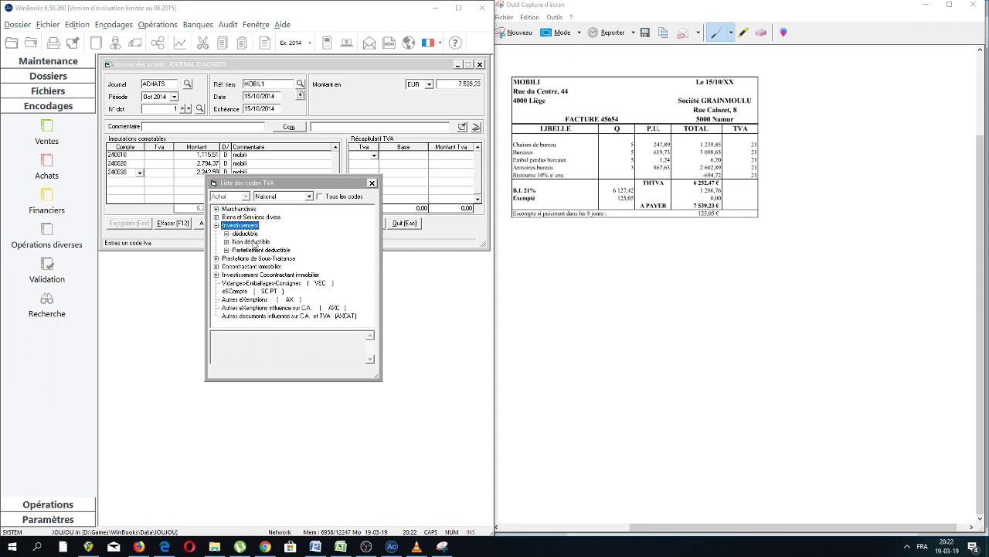
pyautogui.doubleClick(257, 234)
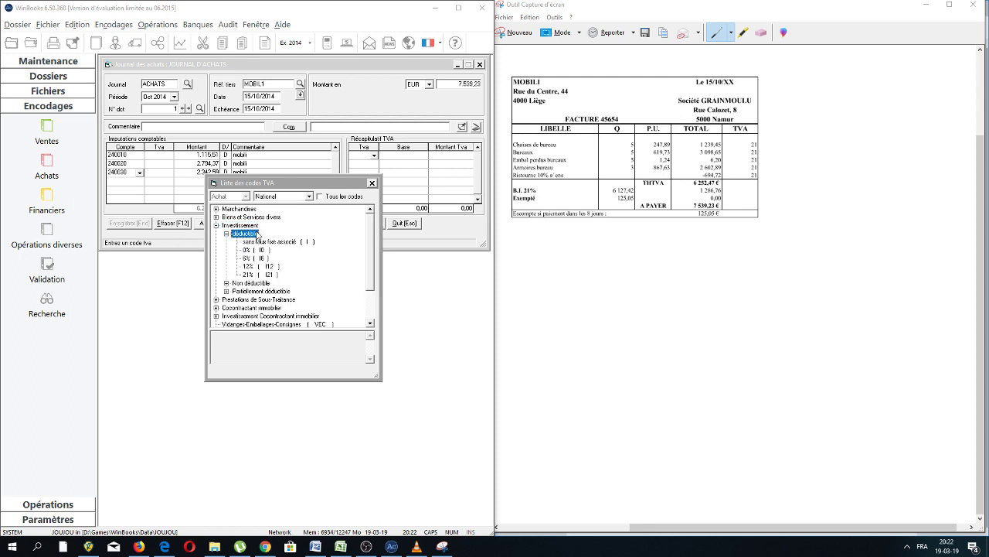
pyautogui.doubleClick(258, 276)
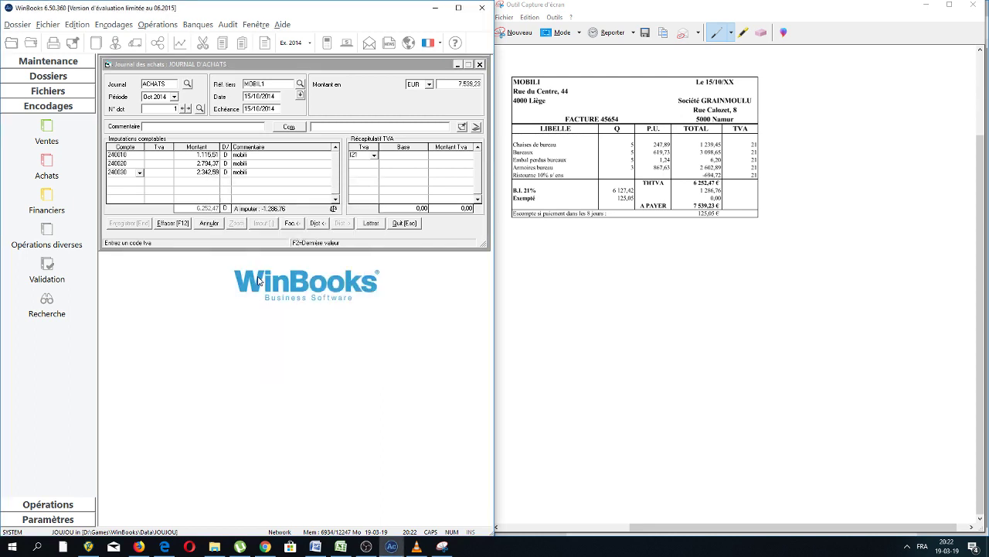
pyautogui.press('Return')
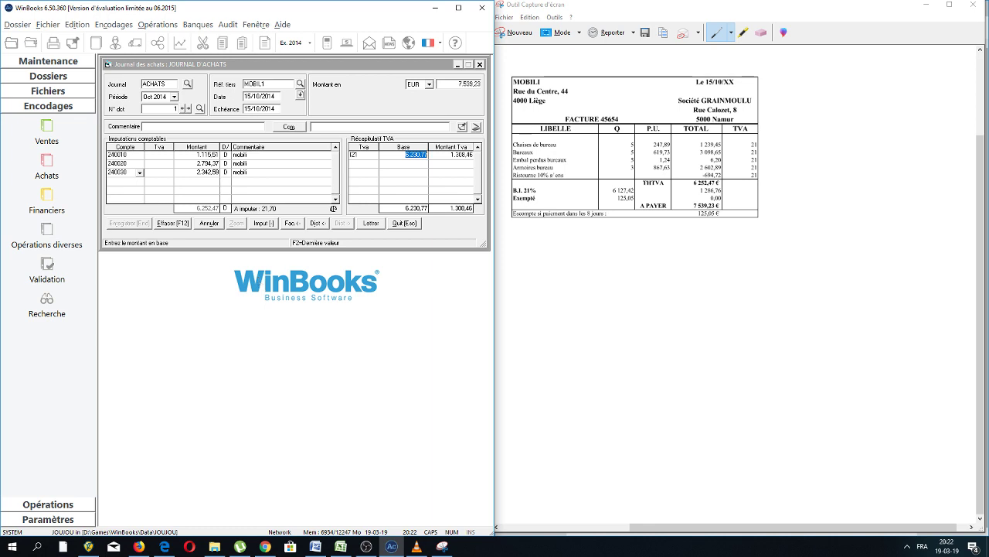
# Step: Set the taxable base of the I21 line in the VAT summary to 6.127,42 and validate the line
pyautogui.write('6127')
pyautogui.write('.')
pyautogui.write('42')
pyautogui.press('Return')
pyautogui.press('Return')
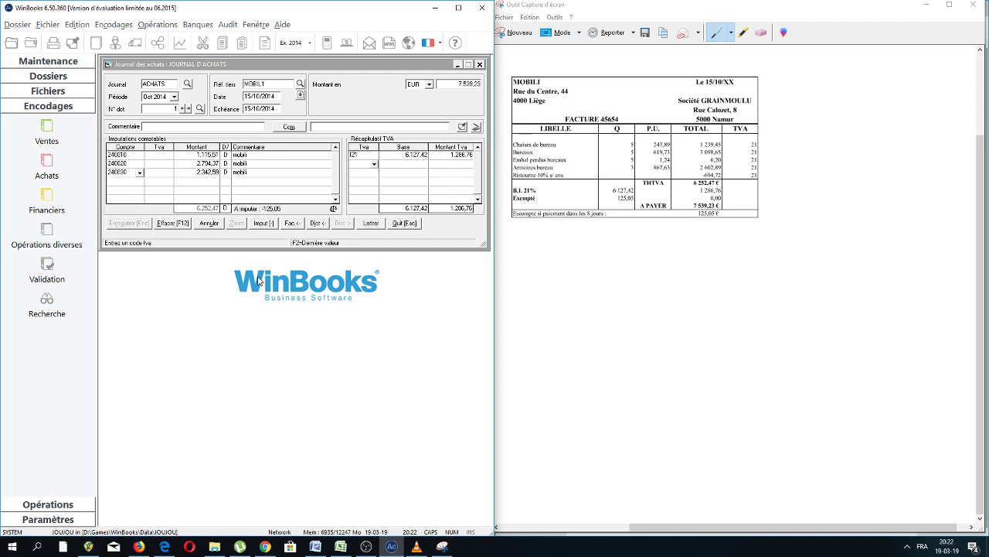
# Step: Add the cash discount code SCPT as the second VAT summary line, and save the purchase entry before closing the journal
pyautogui.write('SCPT')
pyautogui.press('Return')
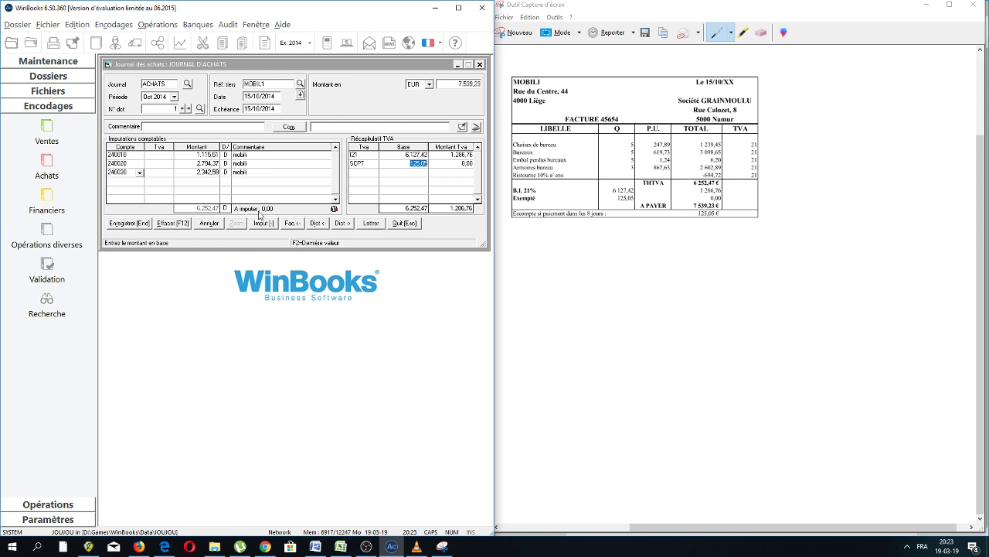
pyautogui.click(124, 223)
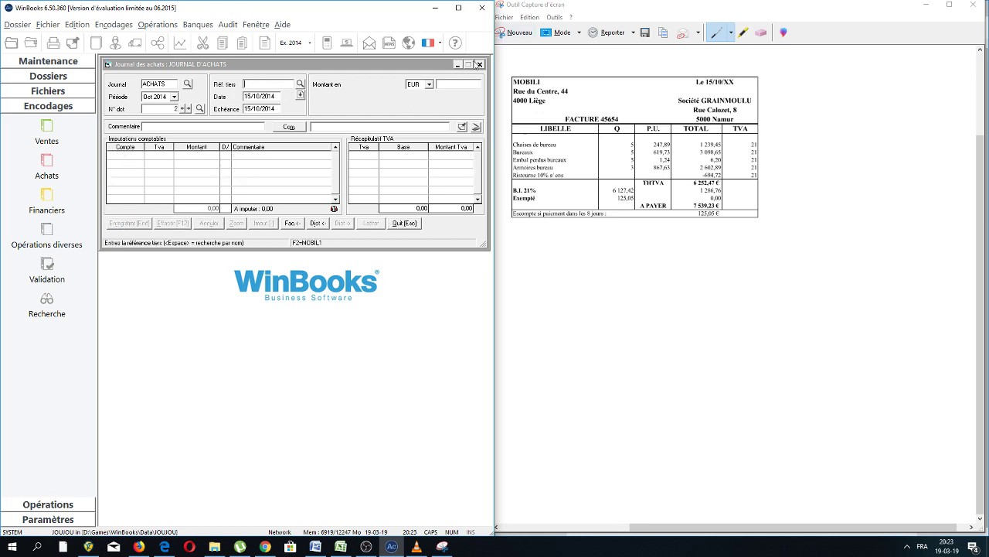
pyautogui.click(480, 65)
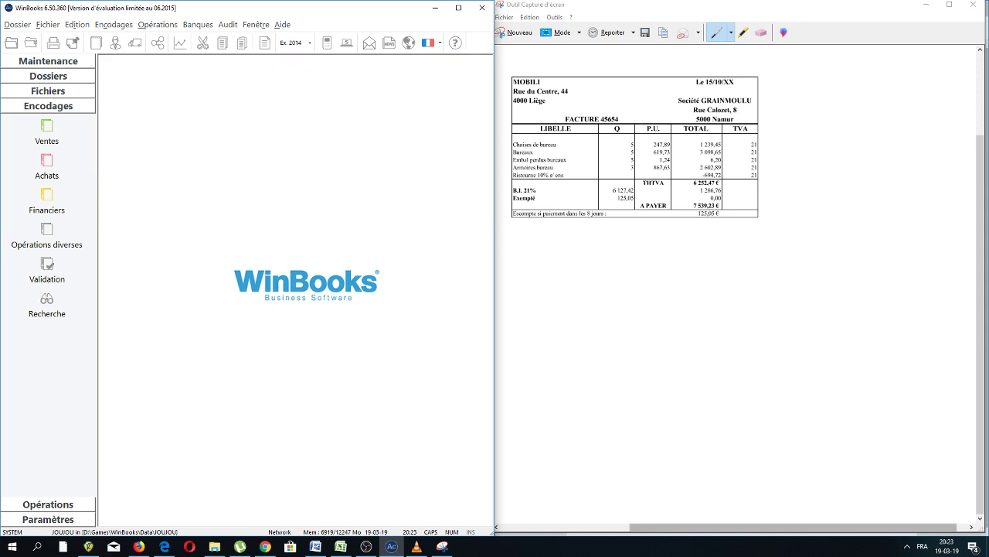
pyautogui.click(393, 548)
pyautogui.click(393, 547)
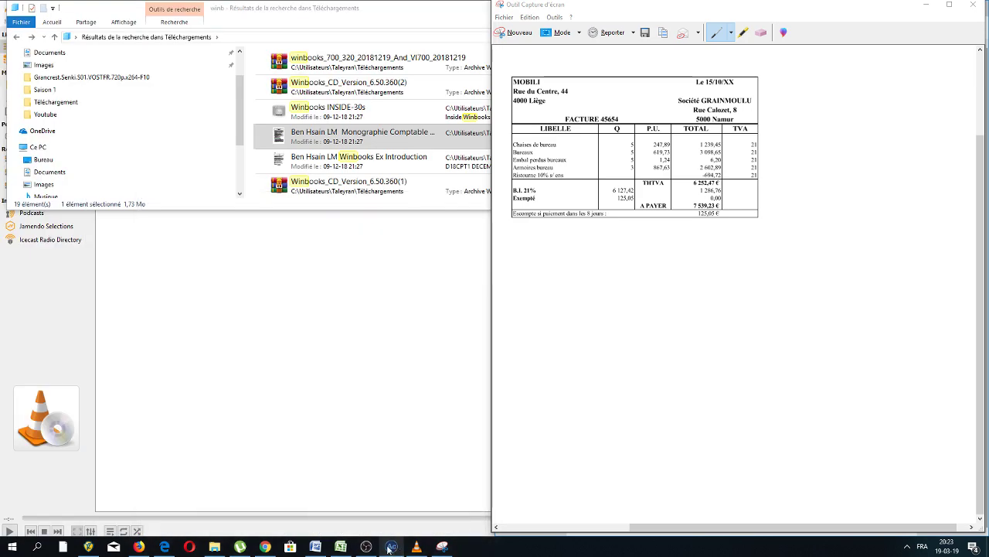
pyautogui.click(391, 547)
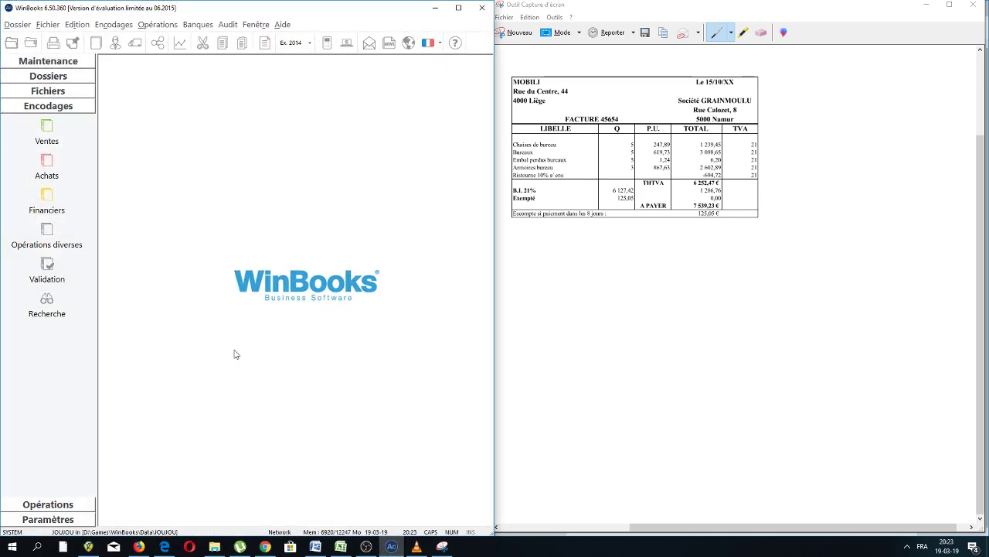
pyautogui.click(366, 546)
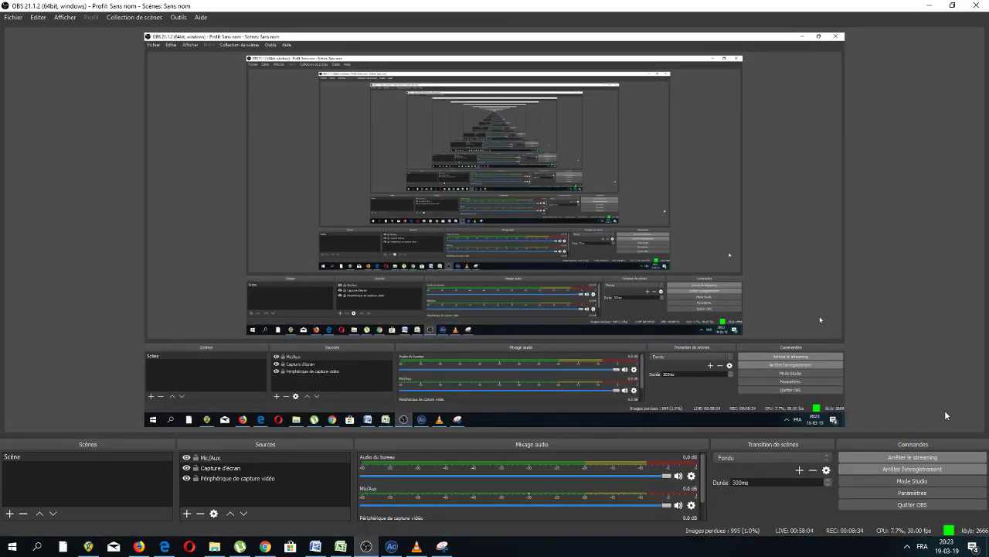